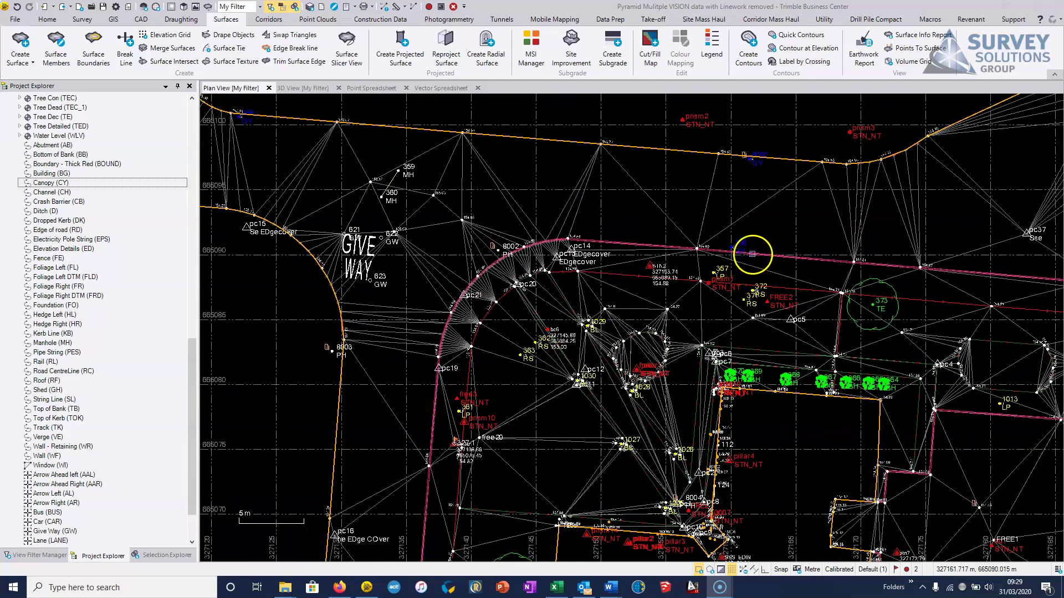
View the surface model in the 3D view and return to the plan view
{"action": "middle_click_drag", "start_coordinate": [720, 229], "coordinate": [692, 261]}
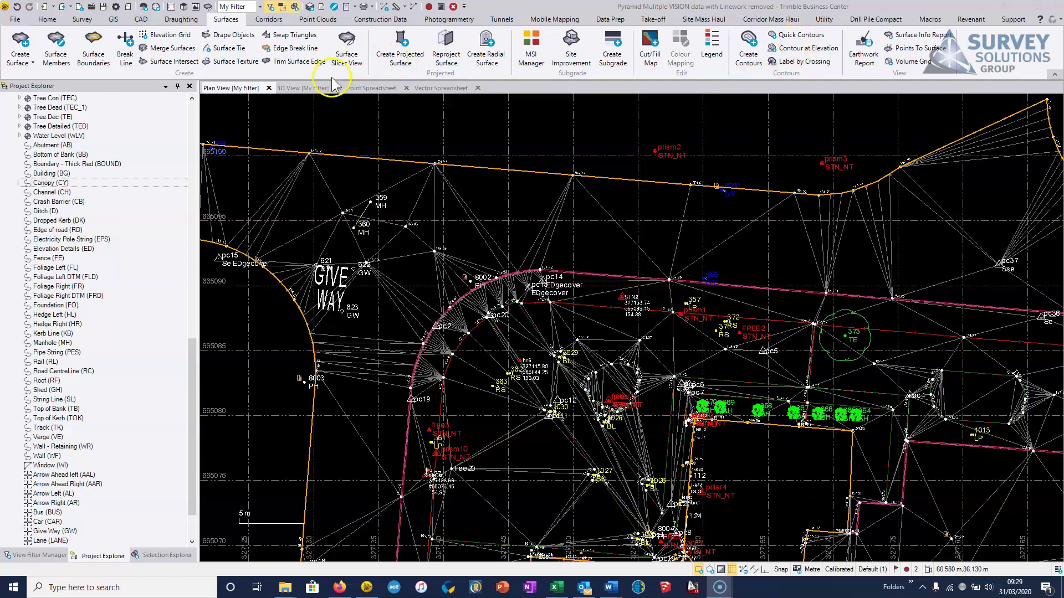
{"action": "left_click", "coordinate": [303, 88]}
{"action": "left_click_drag", "start_coordinate": [472, 294], "coordinate": [602, 207]}
{"action": "left_click_drag", "start_coordinate": [695, 282], "coordinate": [564, 305]}
{"action": "left_click", "coordinate": [230, 88]}
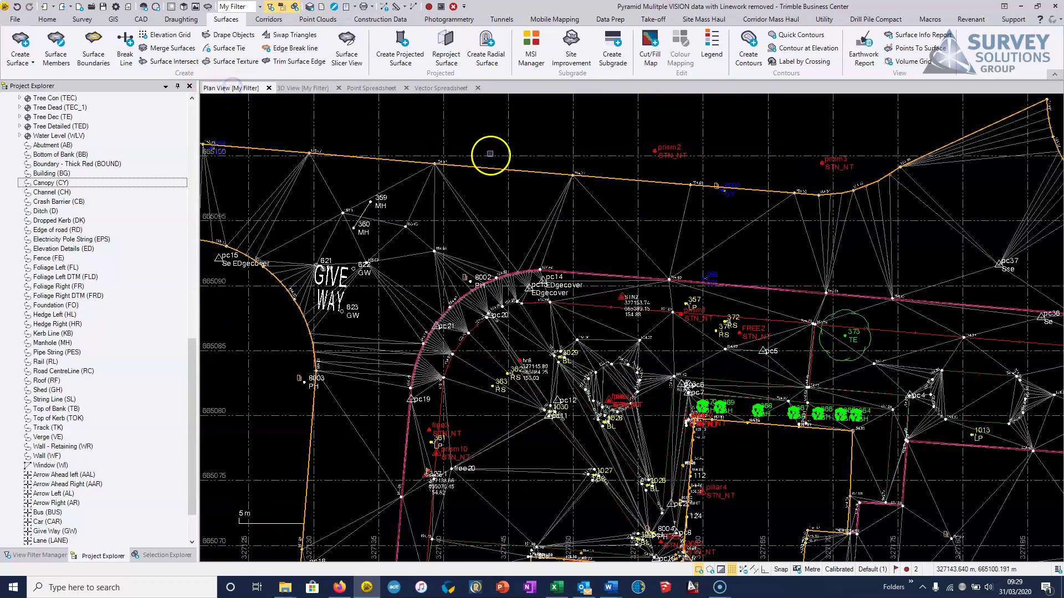
Create quick contours on the DTM surface at a 0.200 m interval with an index contour frequency of 5
{"action": "left_click", "coordinate": [782, 37]}
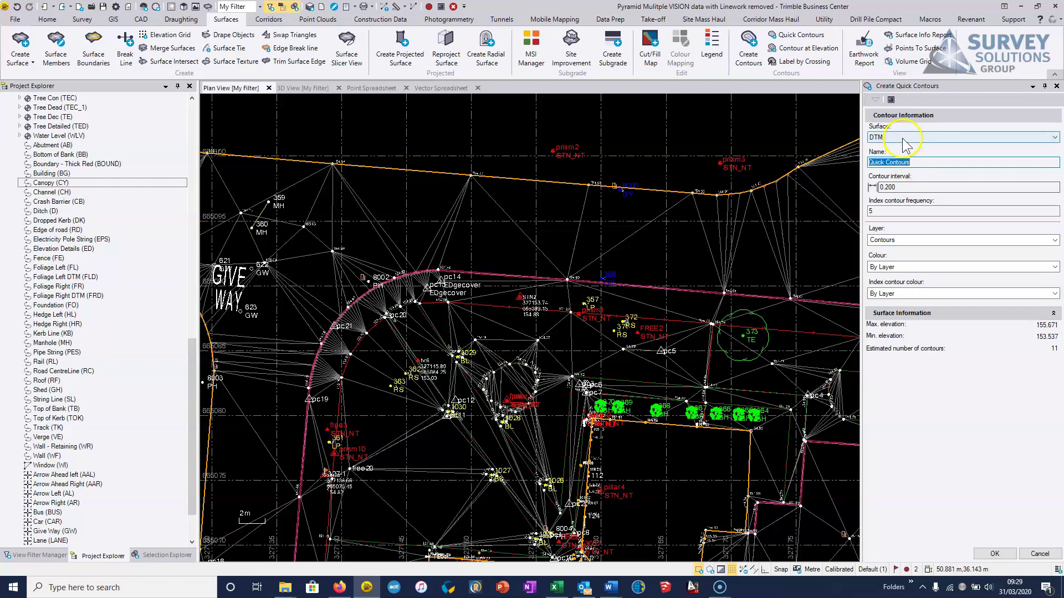
{"action": "left_click", "coordinate": [994, 553]}
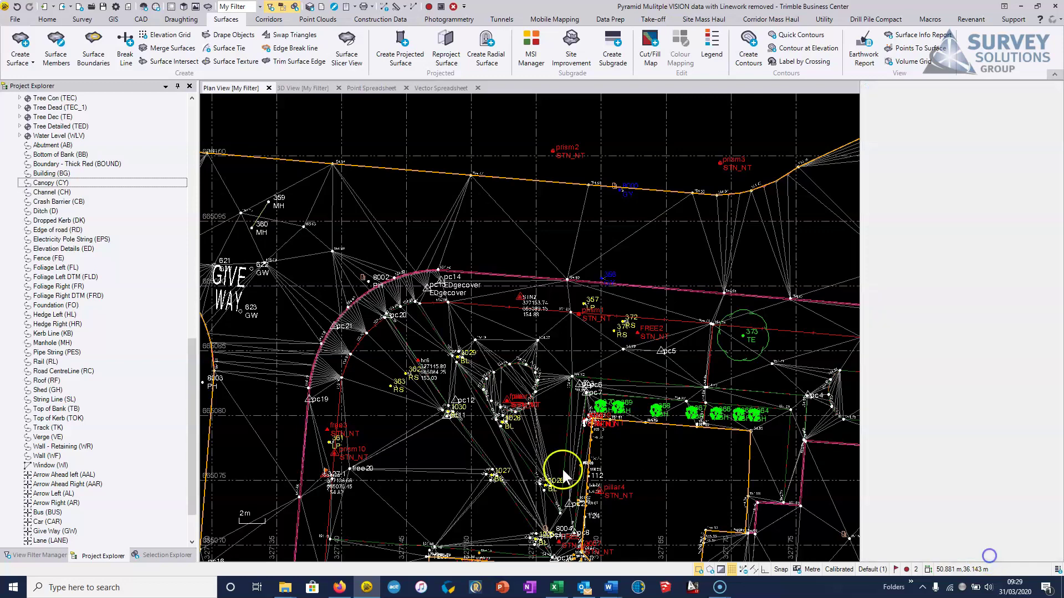
Examine the contour lines across the DTM in plan view, from the building out to the car park and road edges
{"action": "middle_click_drag", "start_coordinate": [529, 360], "coordinate": [502, 445]}
{"action": "scroll", "coordinate": [743, 444], "scroll_direction": "down", "scroll_amount": 3}
{"action": "middle_click_drag", "start_coordinate": [801, 432], "coordinate": [497, 302]}
{"action": "scroll", "coordinate": [558, 353], "scroll_direction": "up", "scroll_amount": 3}
{"action": "middle_click_drag", "start_coordinate": [627, 427], "coordinate": [528, 325]}
{"action": "scroll", "coordinate": [551, 347], "scroll_direction": "up", "scroll_amount": 3}
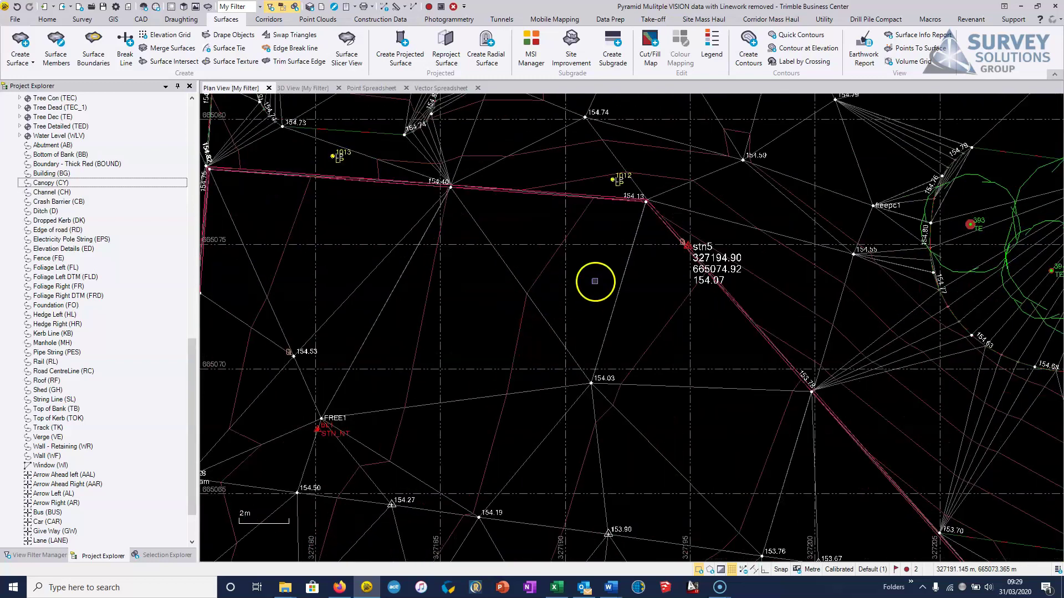
{"action": "middle_click_drag", "start_coordinate": [597, 277], "coordinate": [569, 392]}
{"action": "middle_click_drag", "start_coordinate": [731, 346], "coordinate": [591, 254]}
{"action": "scroll", "coordinate": [557, 305], "scroll_direction": "down", "scroll_amount": 3}
{"action": "middle_click_drag", "start_coordinate": [559, 344], "coordinate": [622, 279]}
{"action": "scroll", "coordinate": [581, 355], "scroll_direction": "up", "scroll_amount": 2}
{"action": "middle_click_drag", "start_coordinate": [597, 409], "coordinate": [513, 321]}
{"action": "scroll", "coordinate": [513, 319], "scroll_direction": "down", "scroll_amount": 2}
{"action": "middle_click_drag", "start_coordinate": [573, 403], "coordinate": [567, 350]}
{"action": "scroll", "coordinate": [557, 364], "scroll_direction": "up", "scroll_amount": 6}
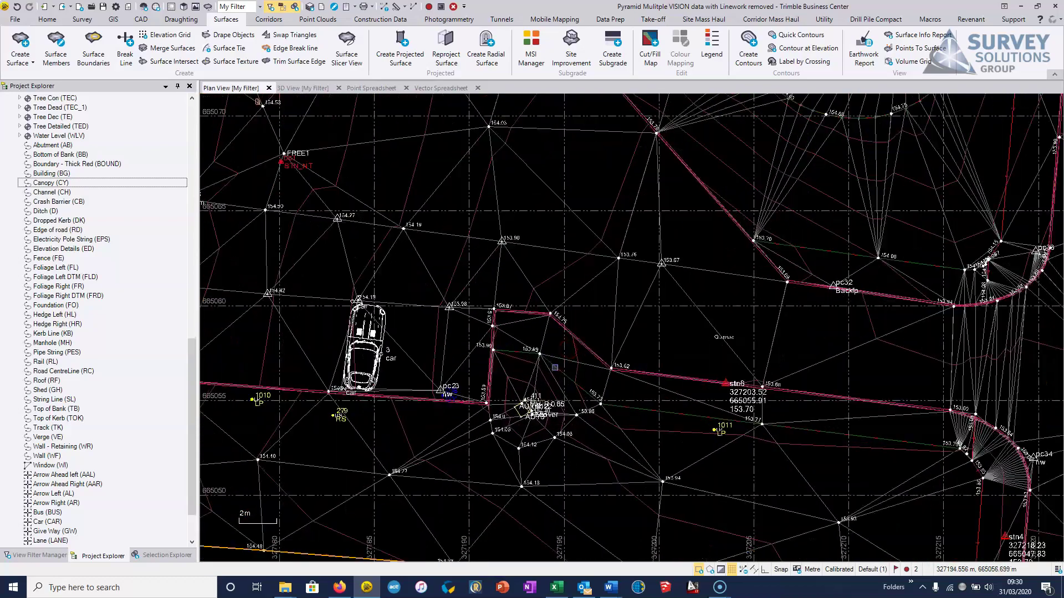
{"action": "middle_click_drag", "start_coordinate": [672, 364], "coordinate": [724, 235]}
{"action": "scroll", "coordinate": [667, 343], "scroll_direction": "down", "scroll_amount": 3}
{"action": "scroll", "coordinate": [667, 341], "scroll_direction": "down", "scroll_amount": 1}
{"action": "middle_click_drag", "start_coordinate": [645, 235], "coordinate": [699, 334]}
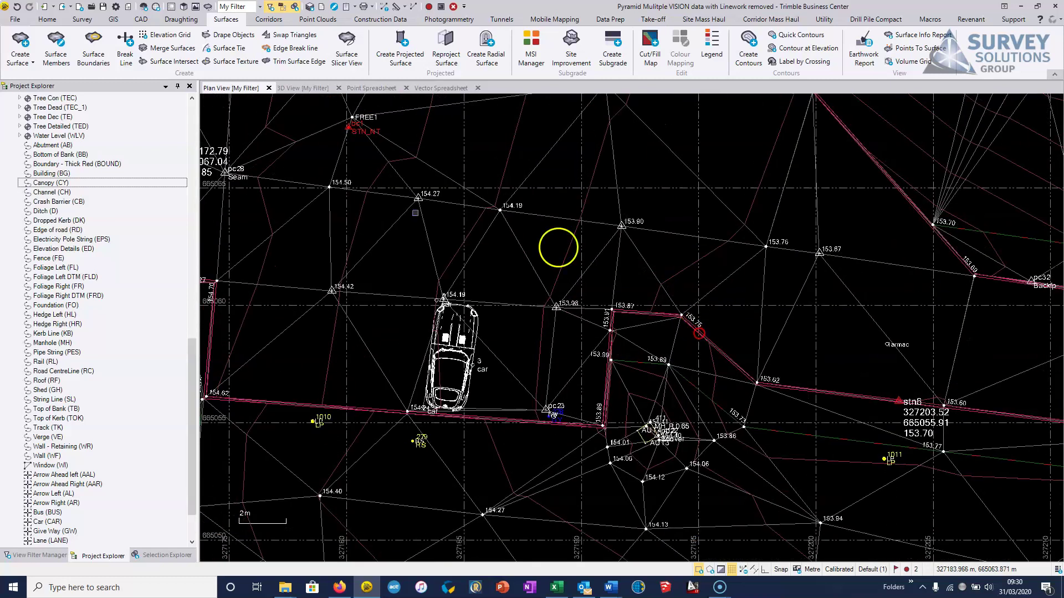
Remove the selected 153.90 spot-level point near the car from the DTM surface members
{"action": "left_click", "coordinate": [83, 21]}
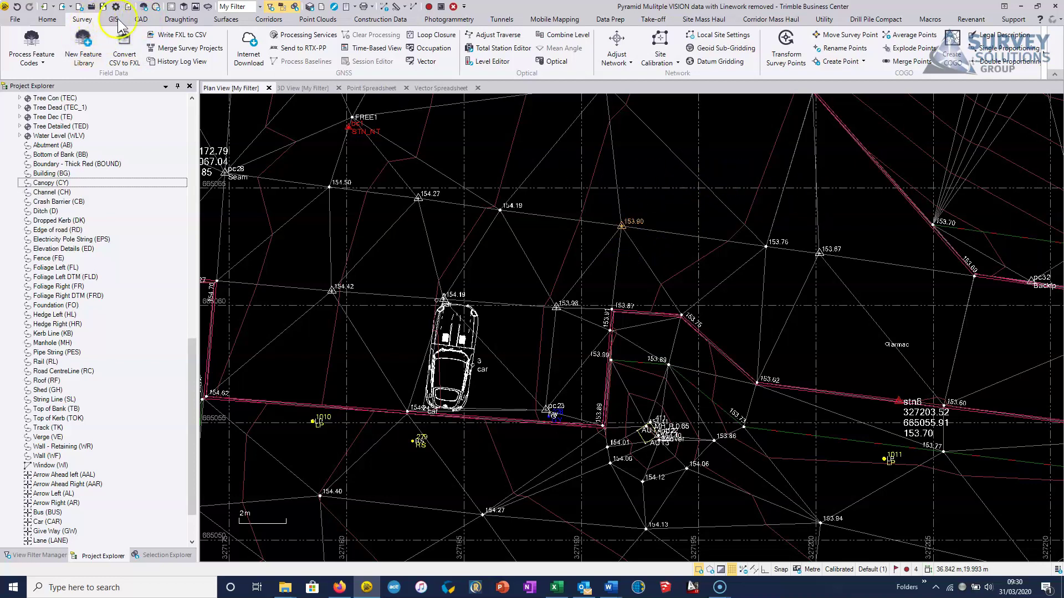
{"action": "left_click", "coordinate": [224, 19]}
{"action": "left_click", "coordinate": [55, 48]}
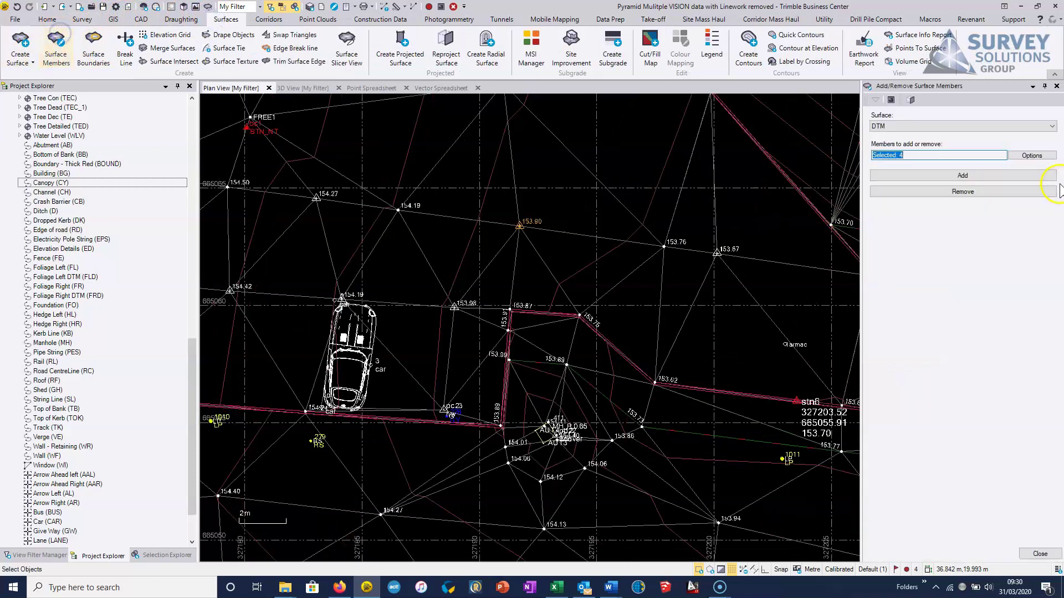
{"action": "left_click", "coordinate": [954, 194]}
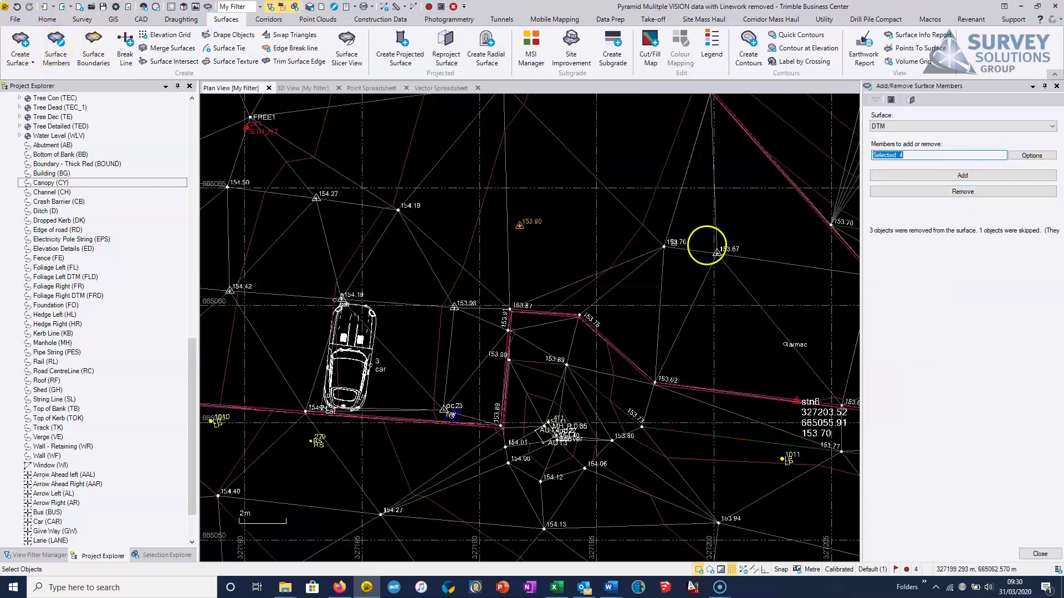
Remove the 153.76 and 153.67 spot-level points from the DTM surface members
{"action": "scroll", "coordinate": [535, 251], "scroll_direction": "down", "scroll_amount": 2}
{"action": "middle_click_drag", "start_coordinate": [542, 251], "coordinate": [473, 271]}
{"action": "scroll", "coordinate": [556, 275], "scroll_direction": "up", "scroll_amount": 3}
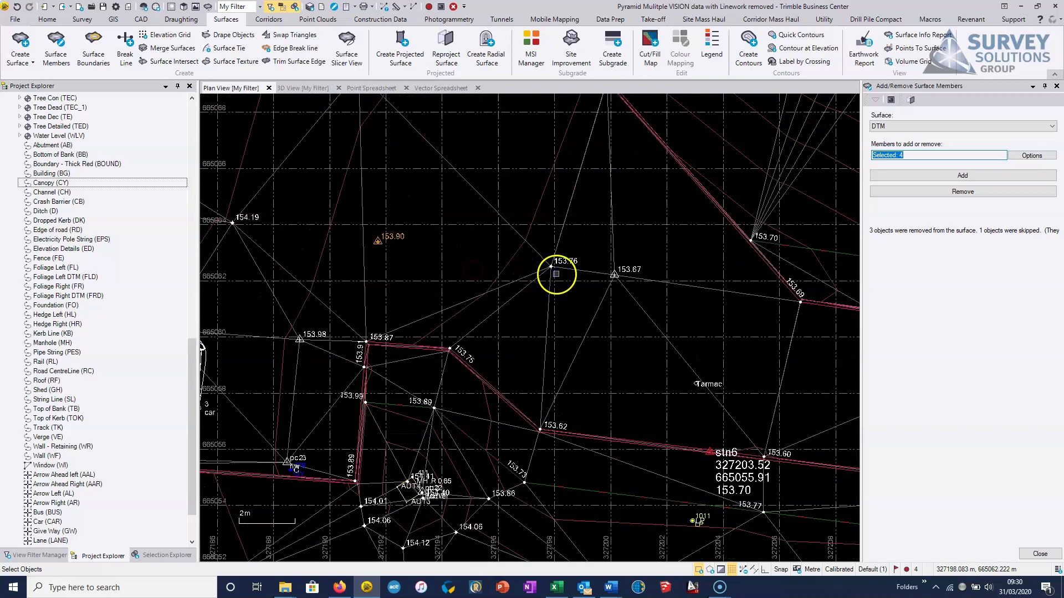
{"action": "left_click_drag", "start_coordinate": [532, 292], "coordinate": [664, 242]}
{"action": "left_click", "coordinate": [929, 191]}
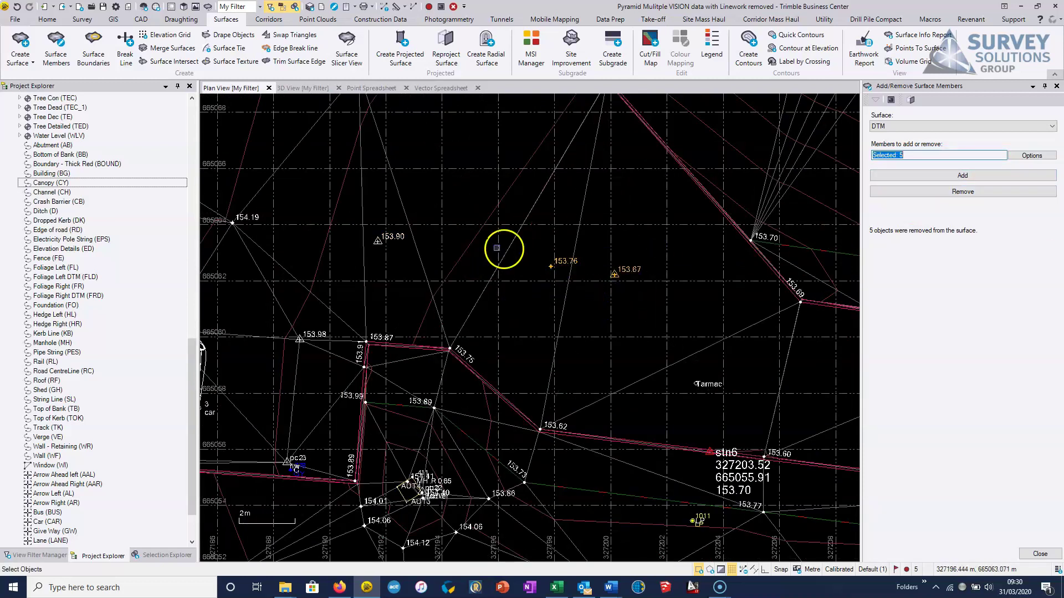
Examine the DTM triangulation and contours around the removed spot-level points
{"action": "middle_click_drag", "start_coordinate": [535, 169], "coordinate": [541, 304]}
{"action": "scroll", "coordinate": [482, 255], "scroll_direction": "down", "scroll_amount": 5}
{"action": "middle_click_drag", "start_coordinate": [491, 332], "coordinate": [583, 316]}
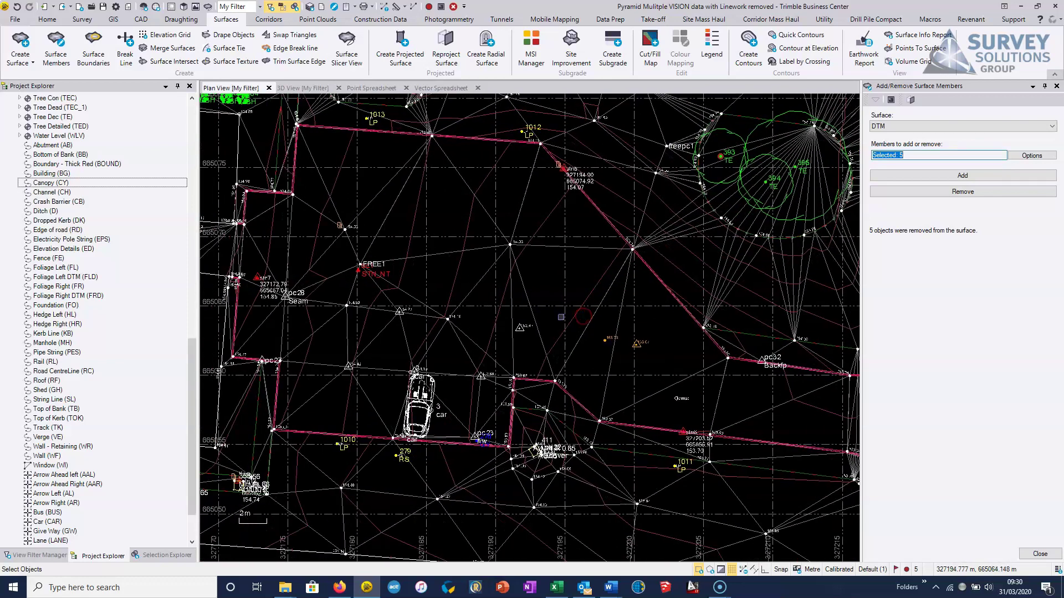
{"action": "middle_click_drag", "start_coordinate": [471, 310], "coordinate": [541, 345]}
{"action": "left_click", "coordinate": [552, 282]}
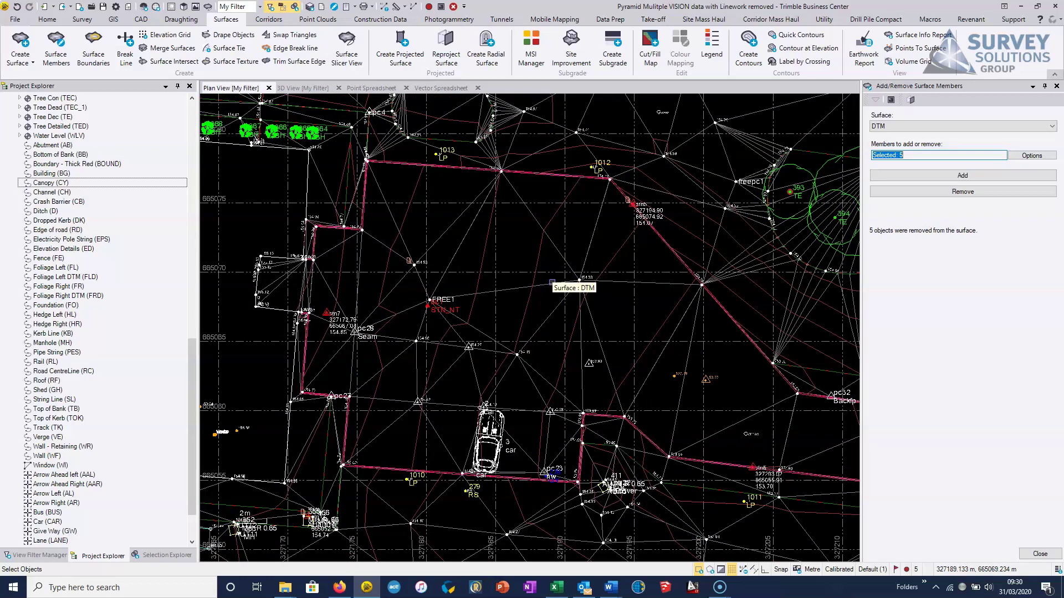
{"action": "middle_click_drag", "start_coordinate": [527, 266], "coordinate": [554, 281]}
{"action": "scroll", "coordinate": [554, 281], "scroll_direction": "up", "scroll_amount": 2}
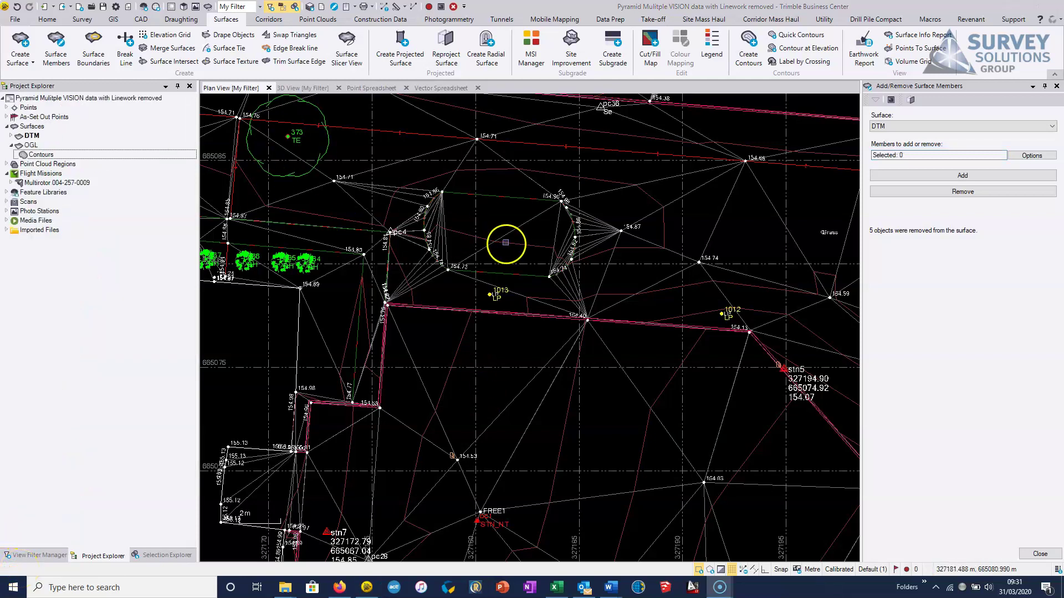
Delete the contours belonging to the OGL surface
{"action": "scroll", "coordinate": [212, 204], "scroll_direction": "up", "scroll_amount": 2}
{"action": "left_click", "coordinate": [45, 155]}
{"action": "right_click", "coordinate": [45, 155]}
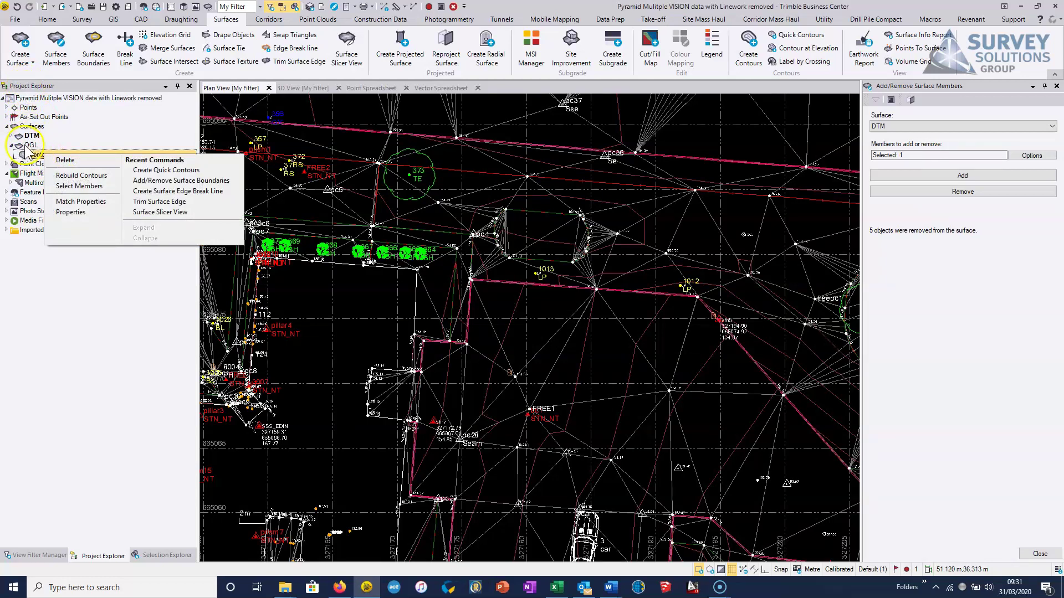
{"action": "left_click", "coordinate": [36, 155]}
{"action": "right_click", "coordinate": [36, 157]}
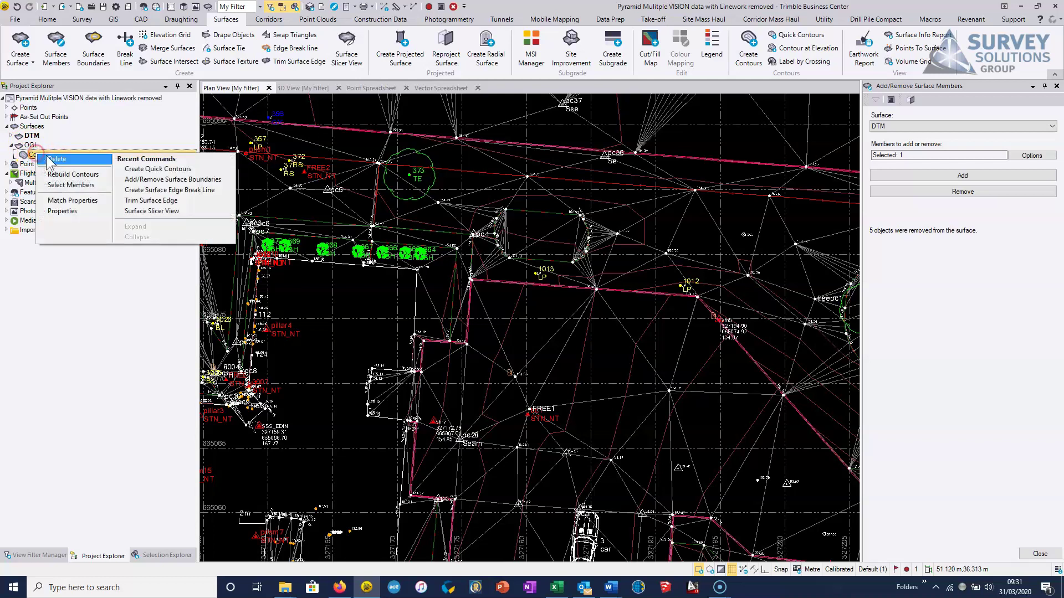
{"action": "left_click", "coordinate": [53, 162]}
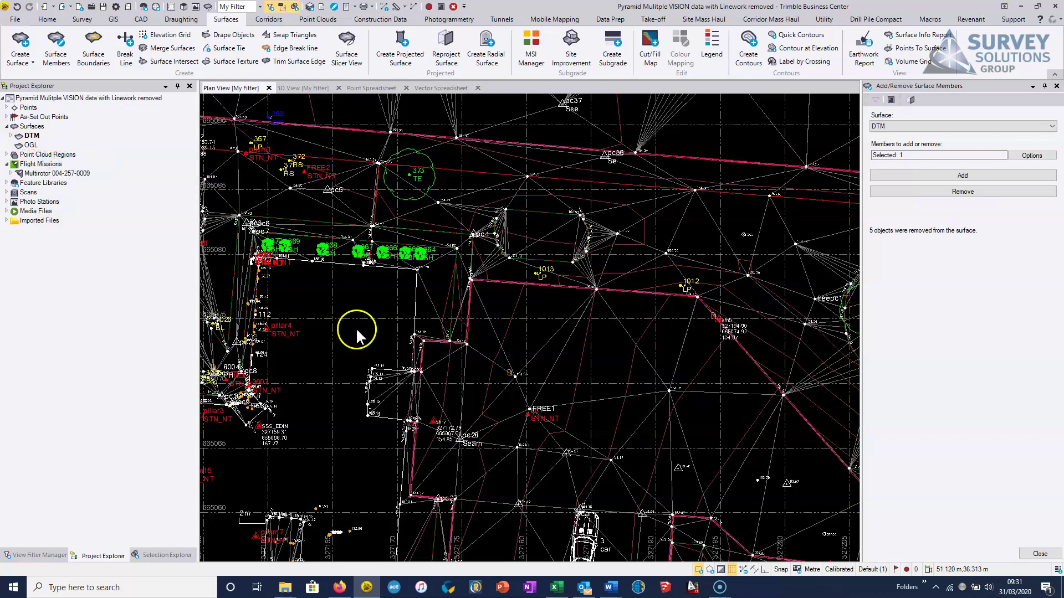
Delete the Quick Contours from the DTM surface
{"action": "scroll", "coordinate": [502, 357], "scroll_direction": "down", "scroll_amount": 3}
{"action": "middle_click_drag", "start_coordinate": [525, 340], "coordinate": [526, 258]}
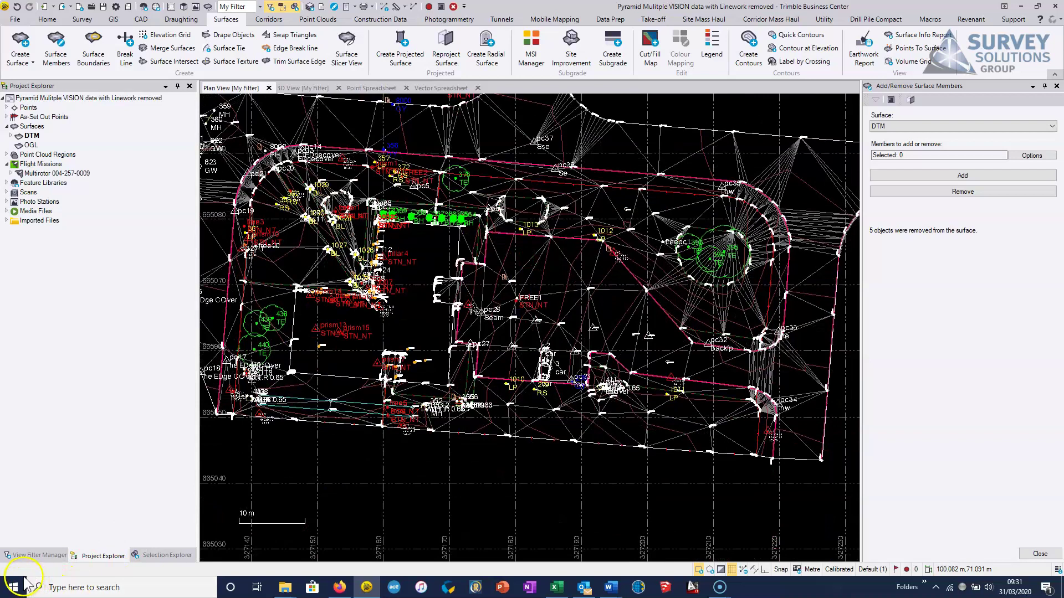
{"action": "scroll", "coordinate": [476, 305], "scroll_direction": "up", "scroll_amount": 2}
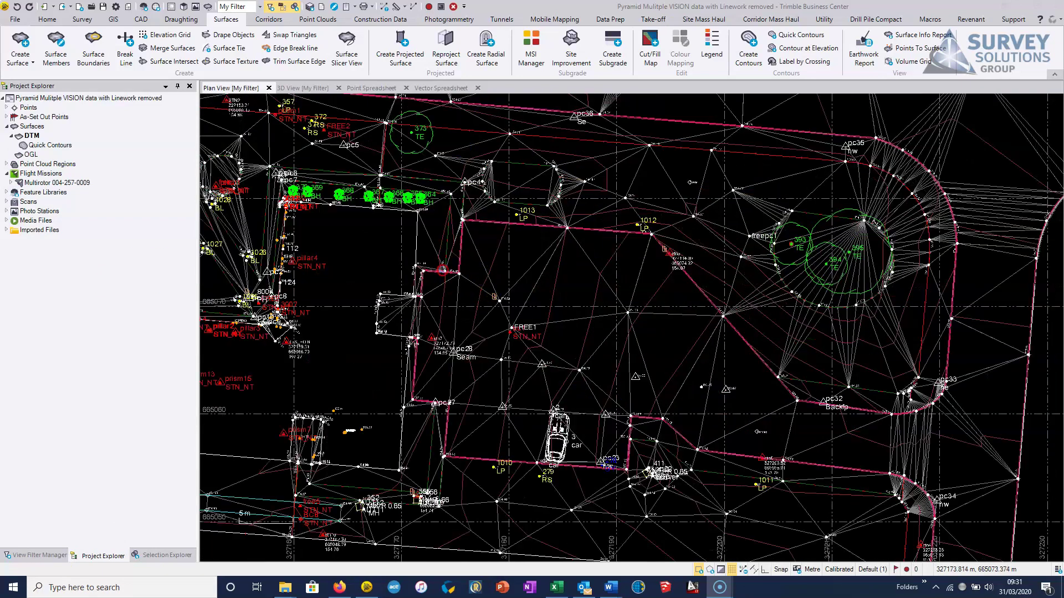
{"action": "left_click", "coordinate": [37, 146]}
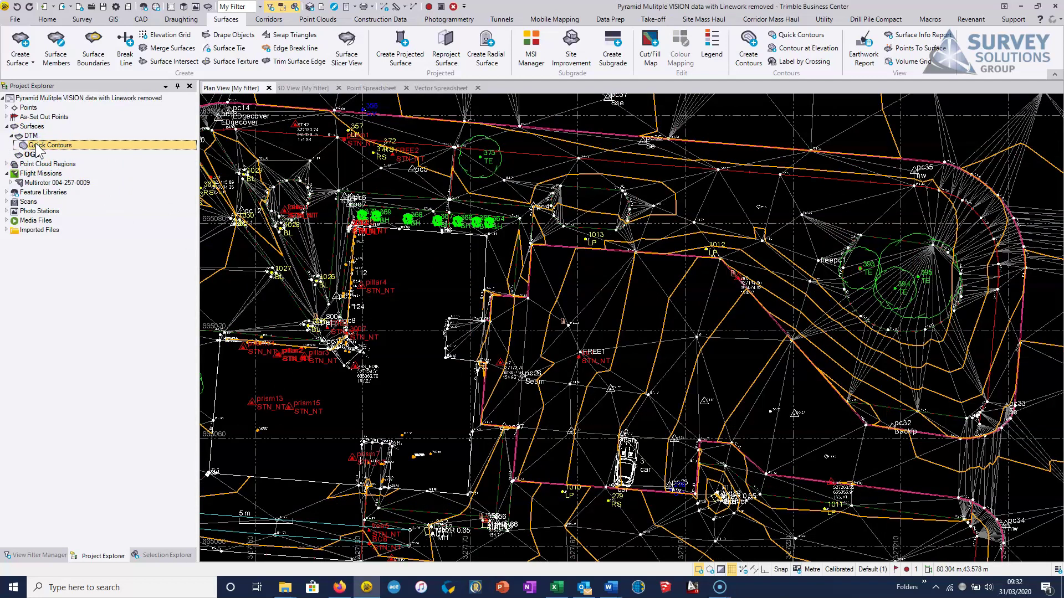
{"action": "right_click", "coordinate": [51, 148]}
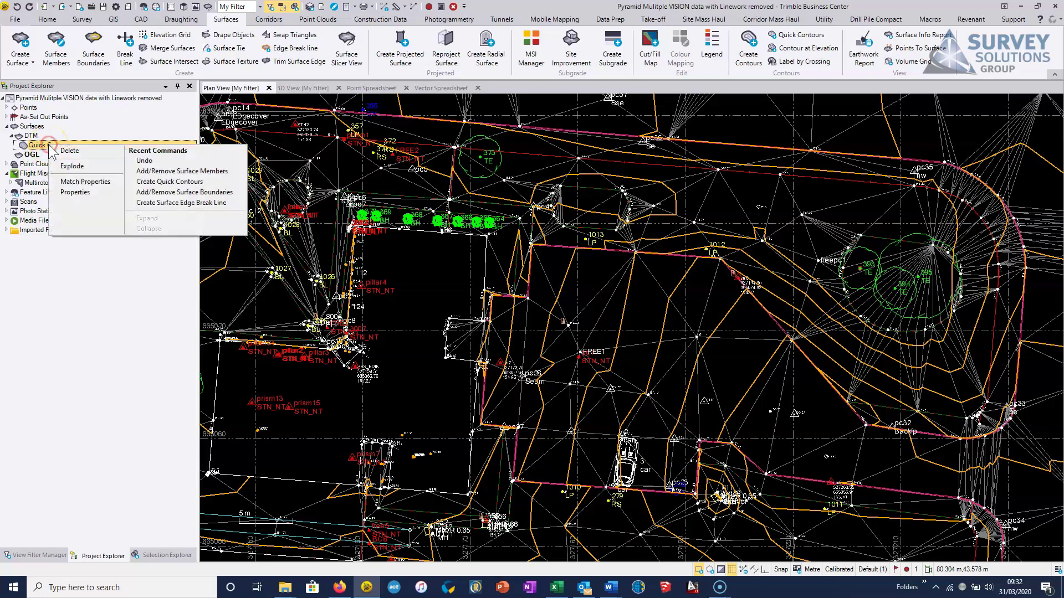
{"action": "left_click", "coordinate": [64, 150]}
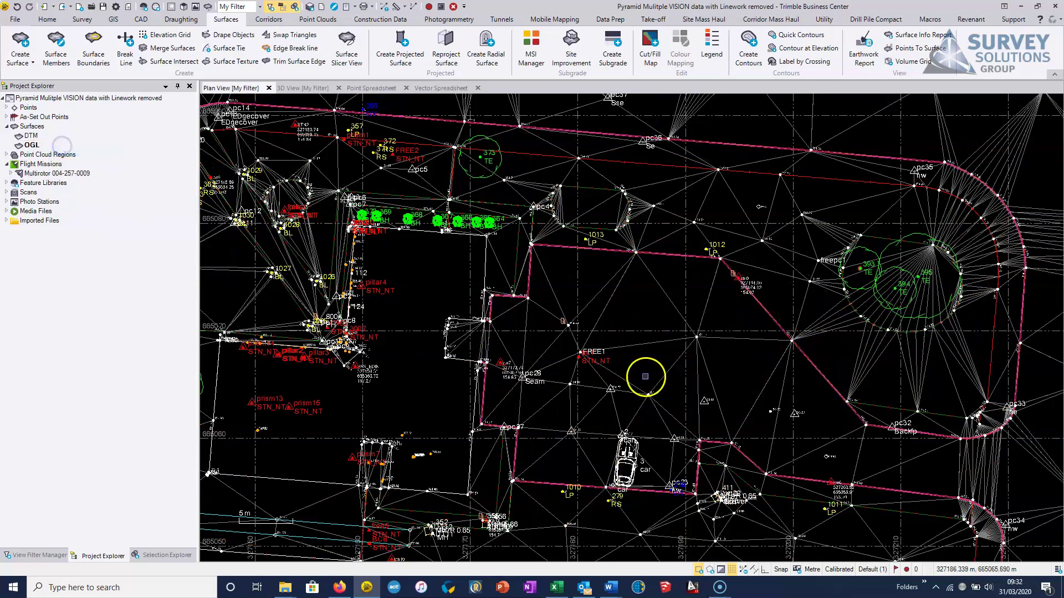
Review the DTM surface's properties and close them
{"action": "scroll", "coordinate": [729, 394], "scroll_direction": "down", "scroll_amount": 2}
{"action": "middle_click_drag", "start_coordinate": [695, 244], "coordinate": [727, 303]}
{"action": "left_click", "coordinate": [736, 220]}
{"action": "right_click", "coordinate": [735, 220]}
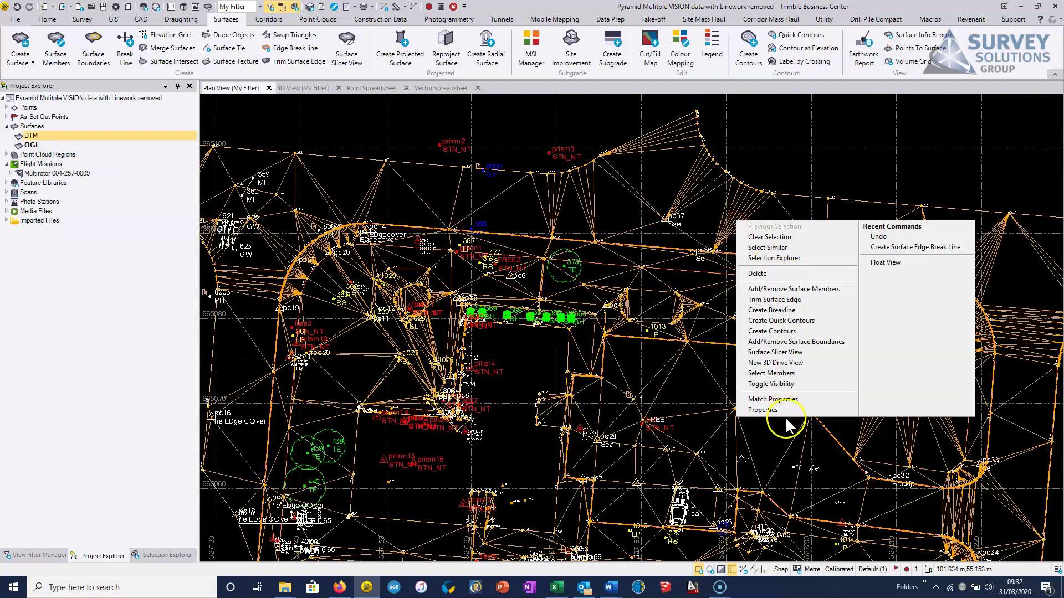
{"action": "left_click", "coordinate": [734, 410]}
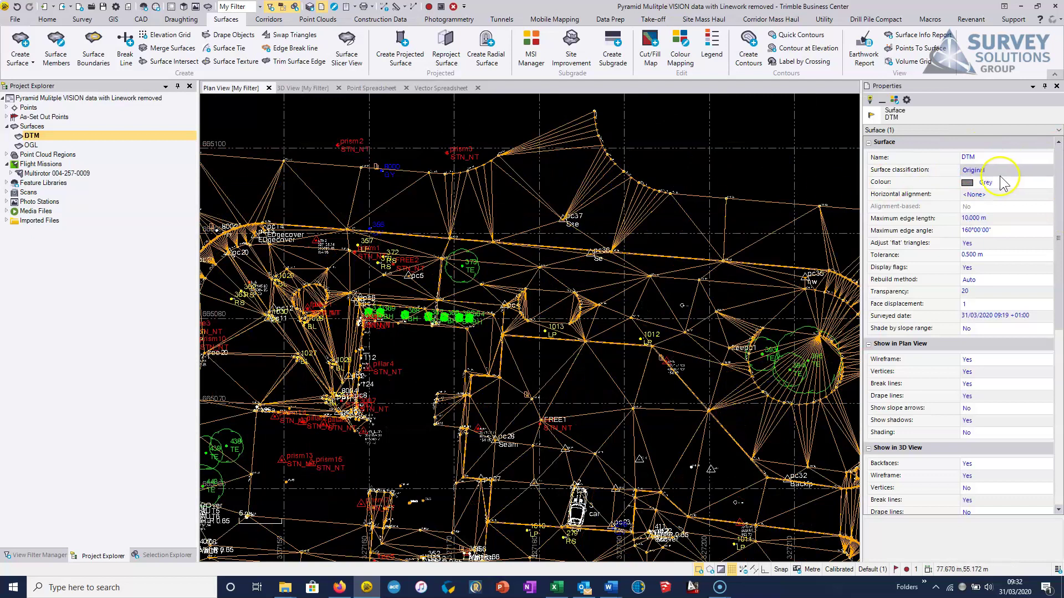
{"action": "left_click", "coordinate": [1056, 87]}
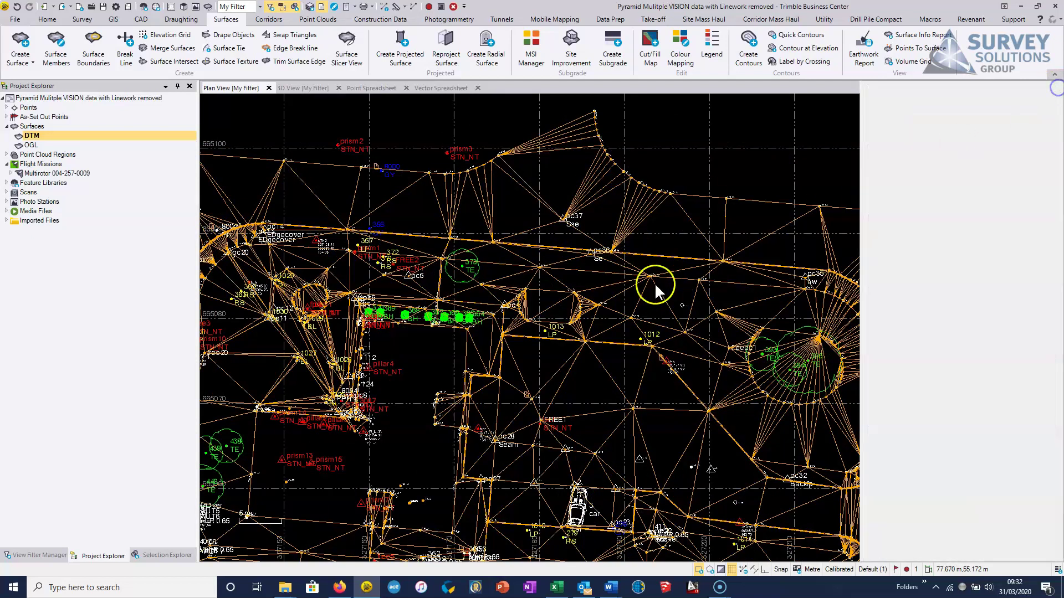
Delete the OGL surface from the project
{"action": "left_click", "coordinate": [629, 372]}
{"action": "right_click", "coordinate": [28, 144]}
{"action": "left_click", "coordinate": [422, 320]}
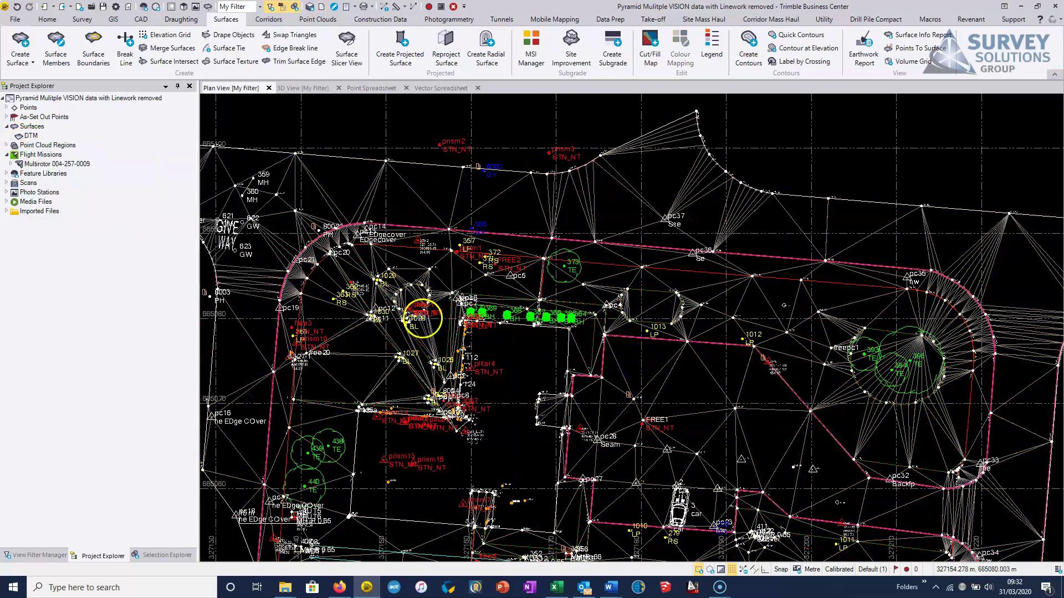
Create smoothed contours for the DTM surface on the Contours layer, with a 0.200 interval, index frequency 5 and labels every 20.000
{"action": "scroll", "coordinate": [594, 333], "scroll_direction": "up", "scroll_amount": 5}
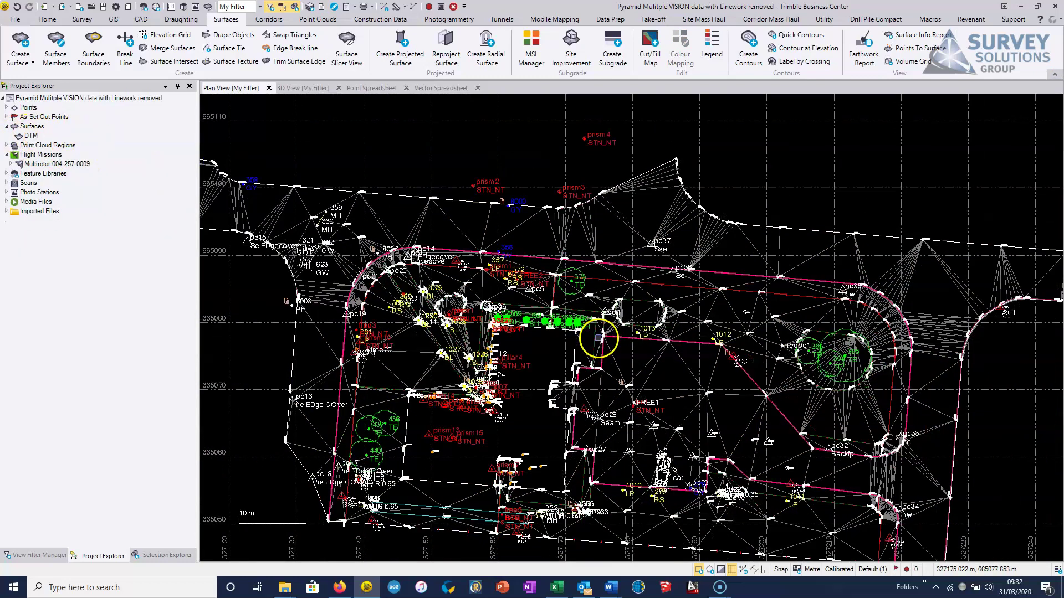
{"action": "middle_click_drag", "start_coordinate": [626, 272], "coordinate": [547, 321]}
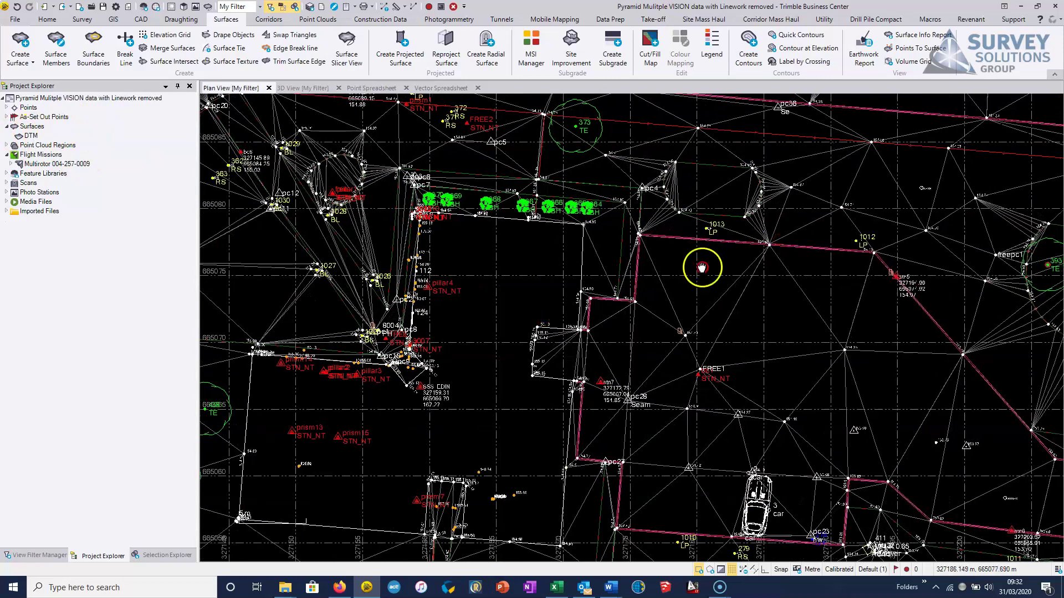
{"action": "middle_click_drag", "start_coordinate": [781, 240], "coordinate": [617, 305]}
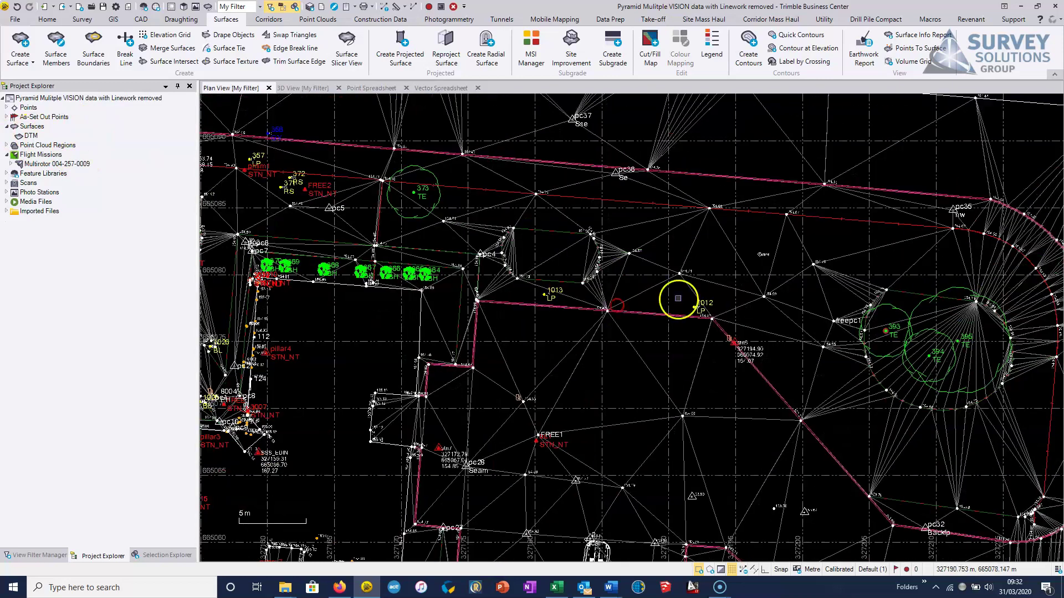
{"action": "left_click", "coordinate": [749, 44]}
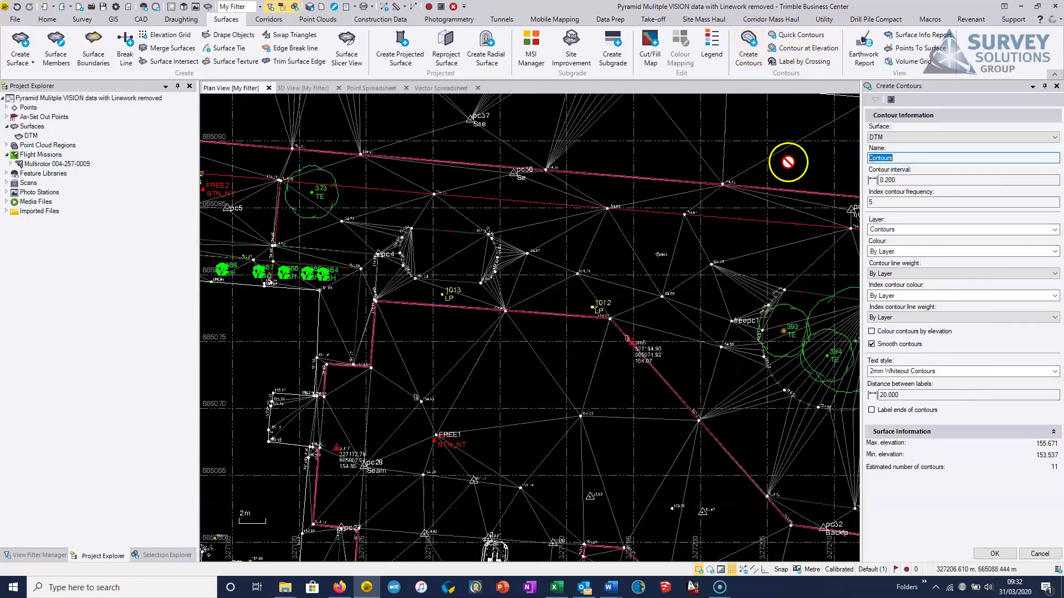
{"action": "left_click", "coordinate": [936, 139]}
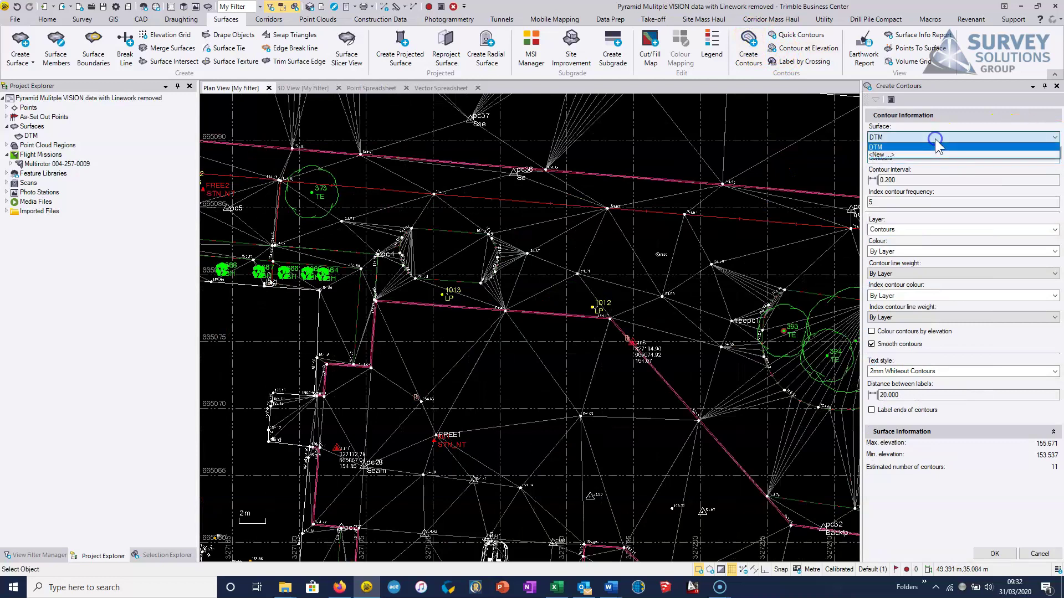
{"action": "left_click", "coordinate": [892, 146]}
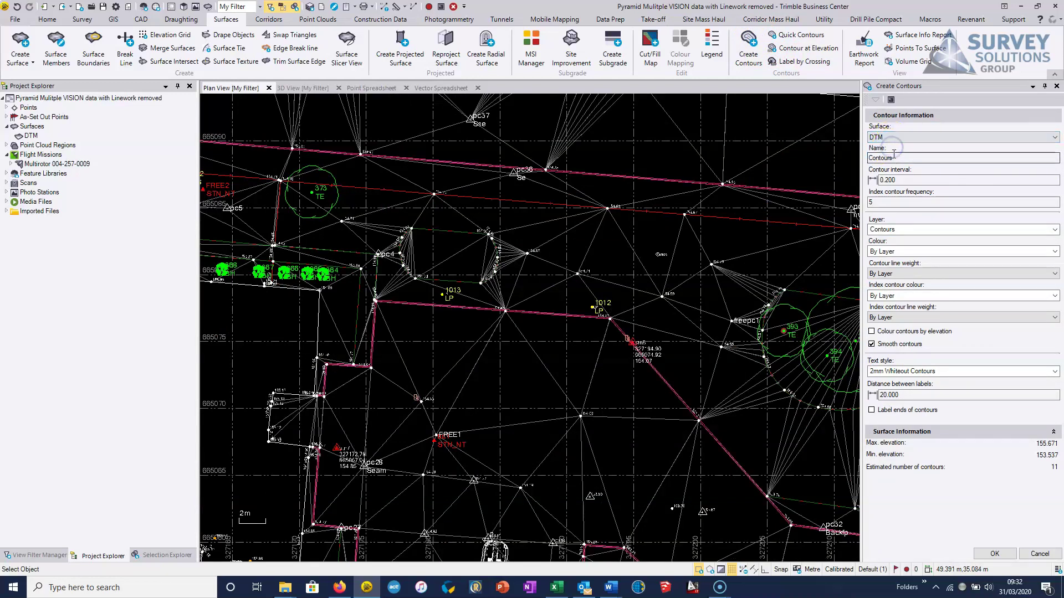
{"action": "left_click", "coordinate": [872, 180]}
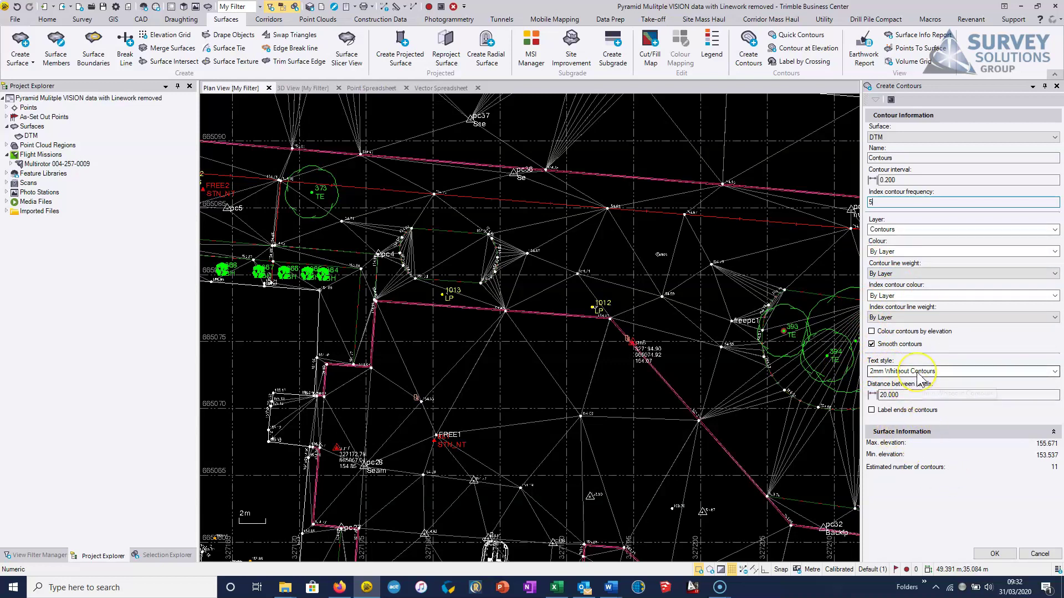
{"action": "left_click", "coordinate": [873, 345]}
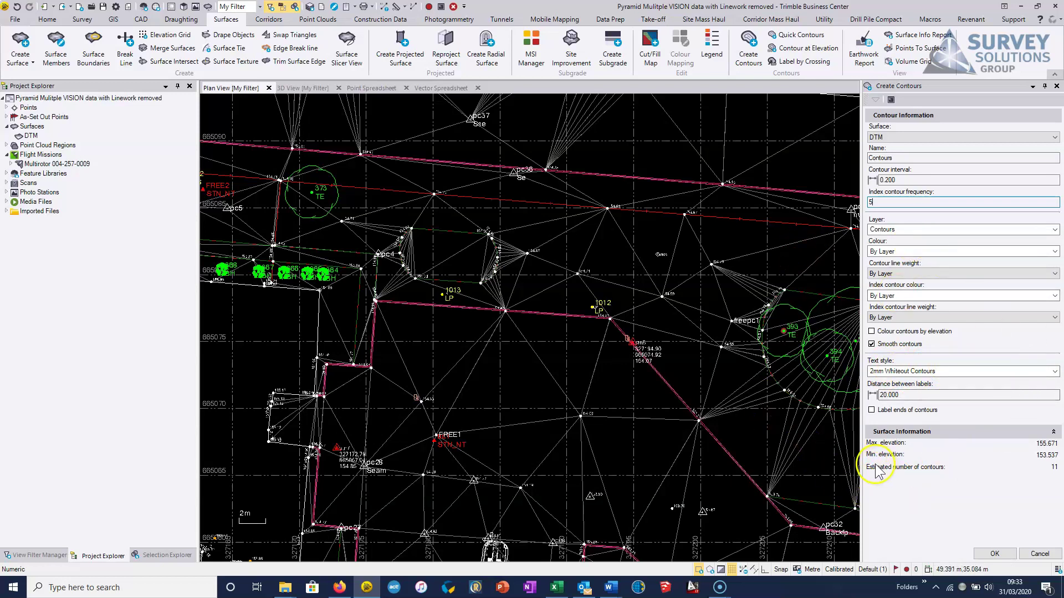
{"action": "middle_click_drag", "start_coordinate": [591, 304], "coordinate": [577, 280]}
{"action": "scroll", "coordinate": [573, 294], "scroll_direction": "down", "scroll_amount": 1}
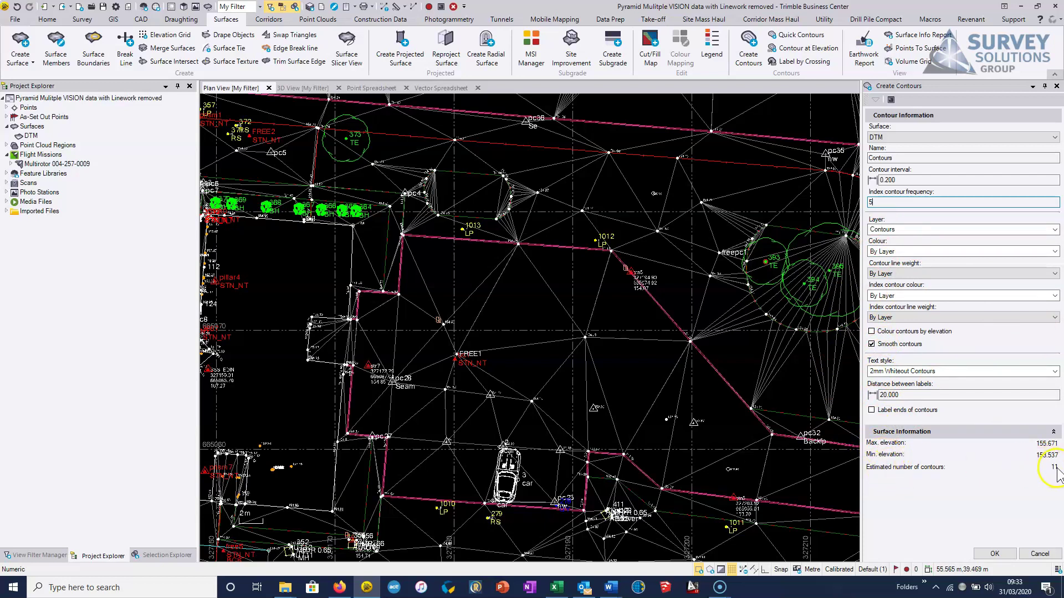
{"action": "left_click", "coordinate": [1000, 554]}
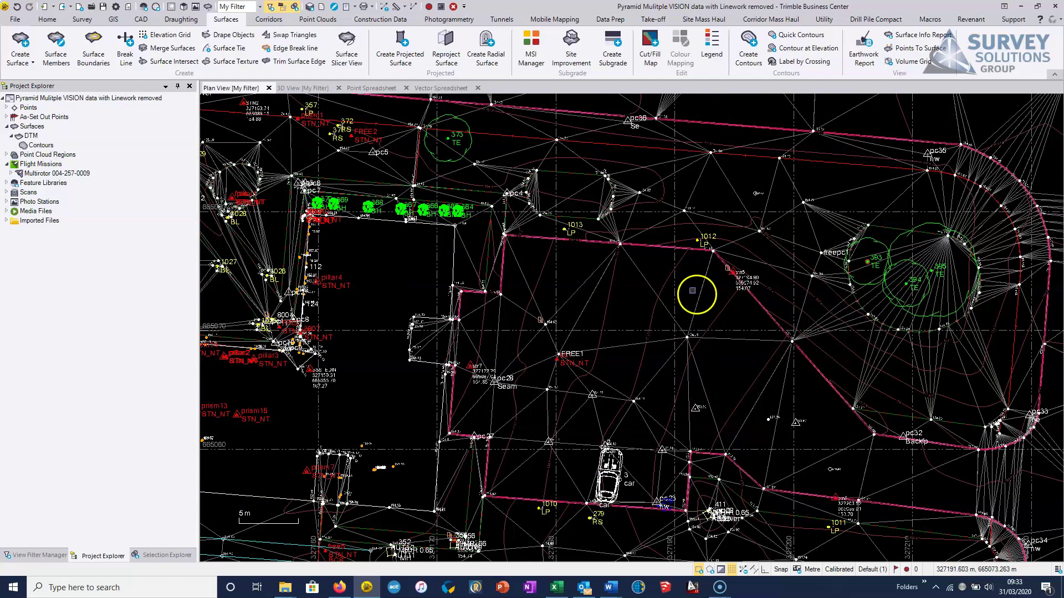
Remove the 154.59 spot-level point below the Grass label from the DTM surface members
{"action": "scroll", "coordinate": [693, 295], "scroll_direction": "up", "scroll_amount": 5}
{"action": "middle_click_drag", "start_coordinate": [543, 310], "coordinate": [548, 396]}
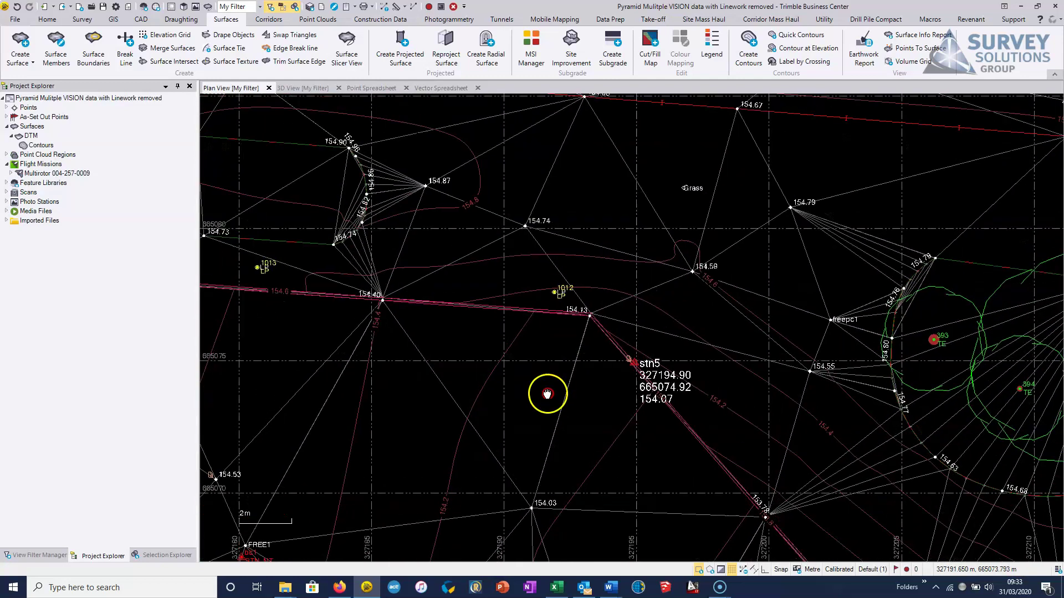
{"action": "scroll", "coordinate": [643, 327], "scroll_direction": "up", "scroll_amount": 3}
{"action": "middle_click_drag", "start_coordinate": [693, 296], "coordinate": [562, 359]}
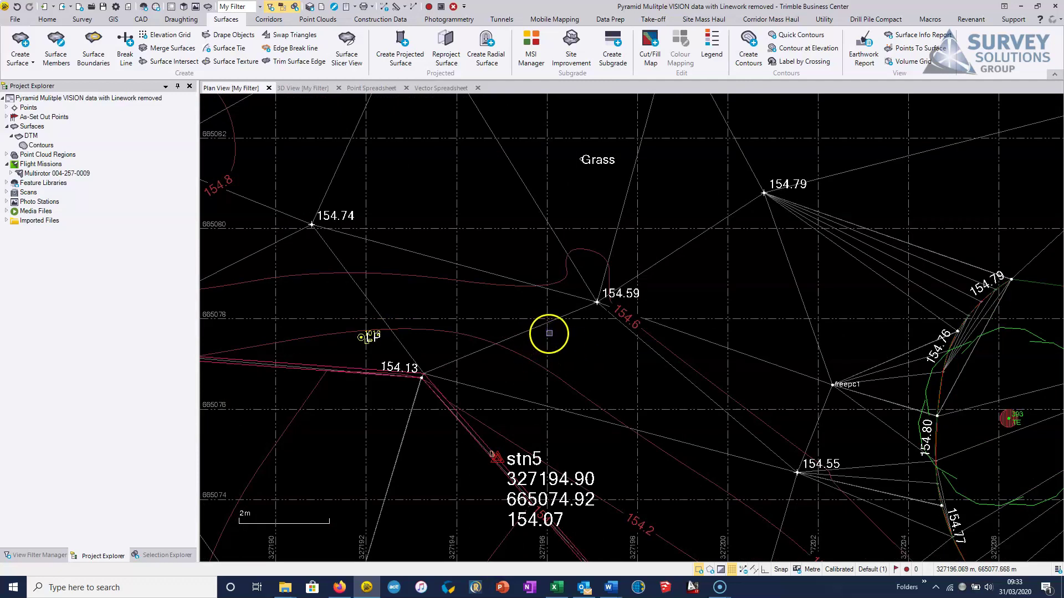
{"action": "scroll", "coordinate": [551, 344], "scroll_direction": "down", "scroll_amount": 2}
{"action": "middle_click_drag", "start_coordinate": [512, 295], "coordinate": [730, 342]}
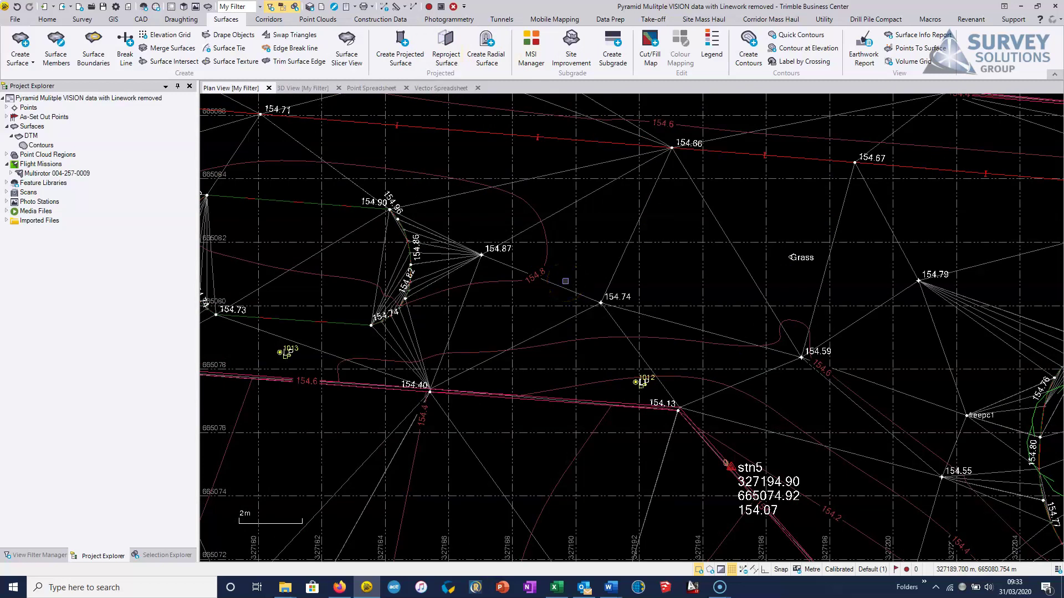
{"action": "left_click_drag", "start_coordinate": [780, 382], "coordinate": [831, 313]}
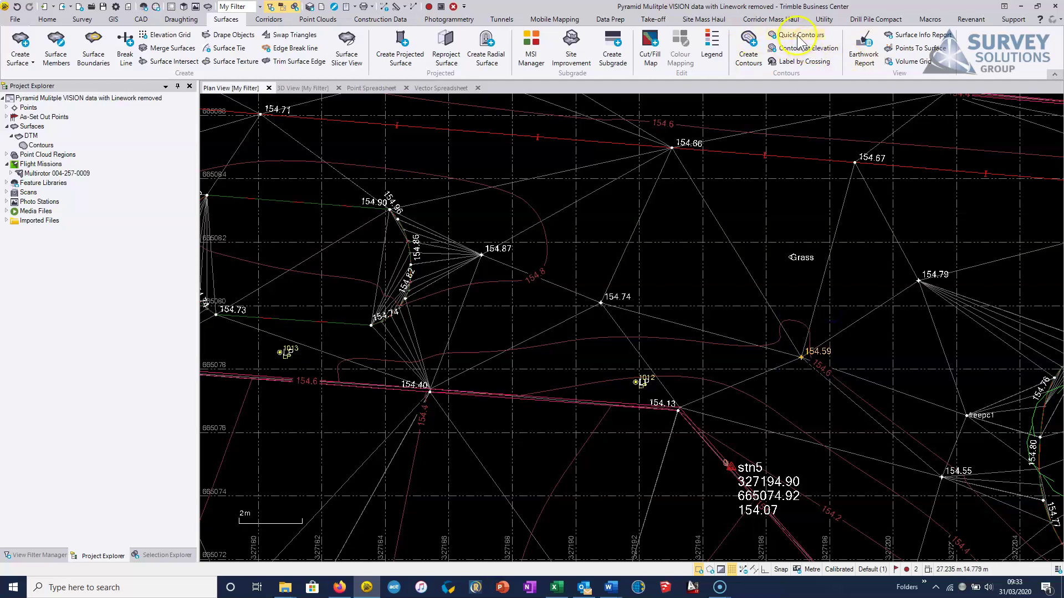
{"action": "middle_click_drag", "start_coordinate": [803, 376], "coordinate": [691, 327]}
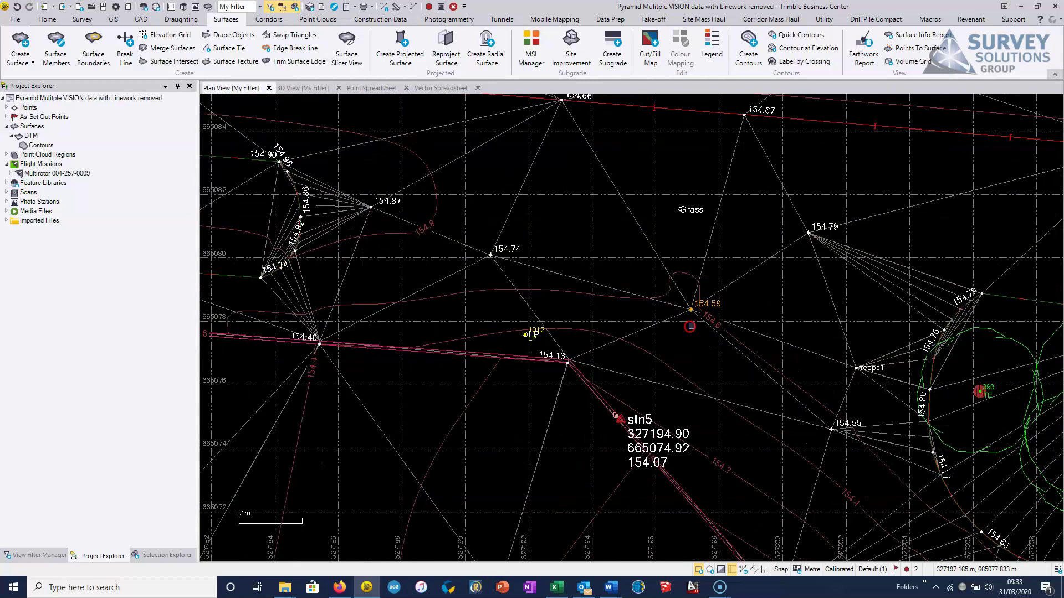
{"action": "scroll", "coordinate": [691, 327], "scroll_direction": "up", "scroll_amount": 3}
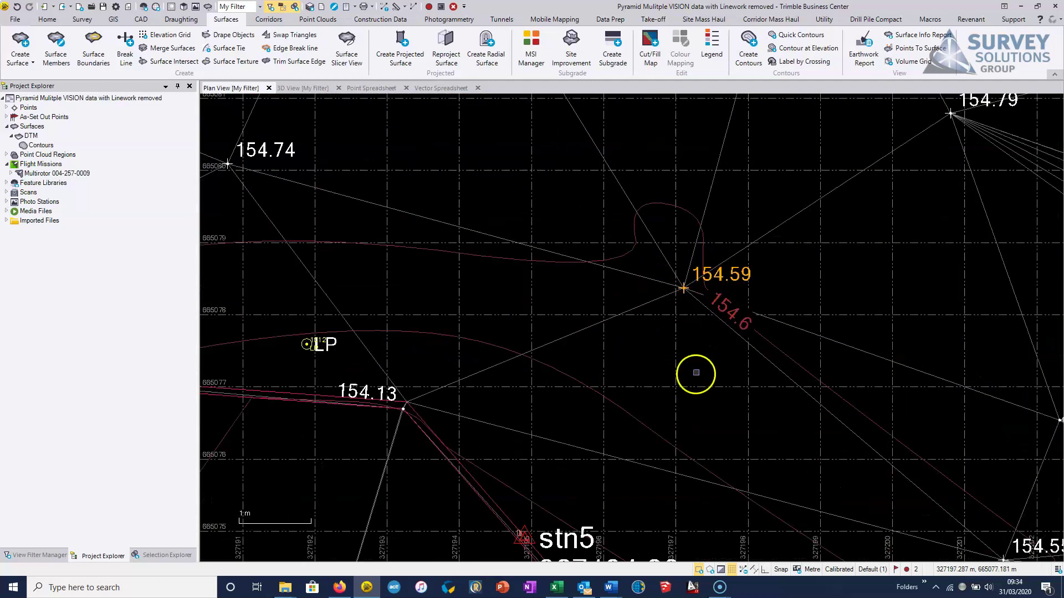
{"action": "scroll", "coordinate": [665, 328], "scroll_direction": "down", "scroll_amount": 2}
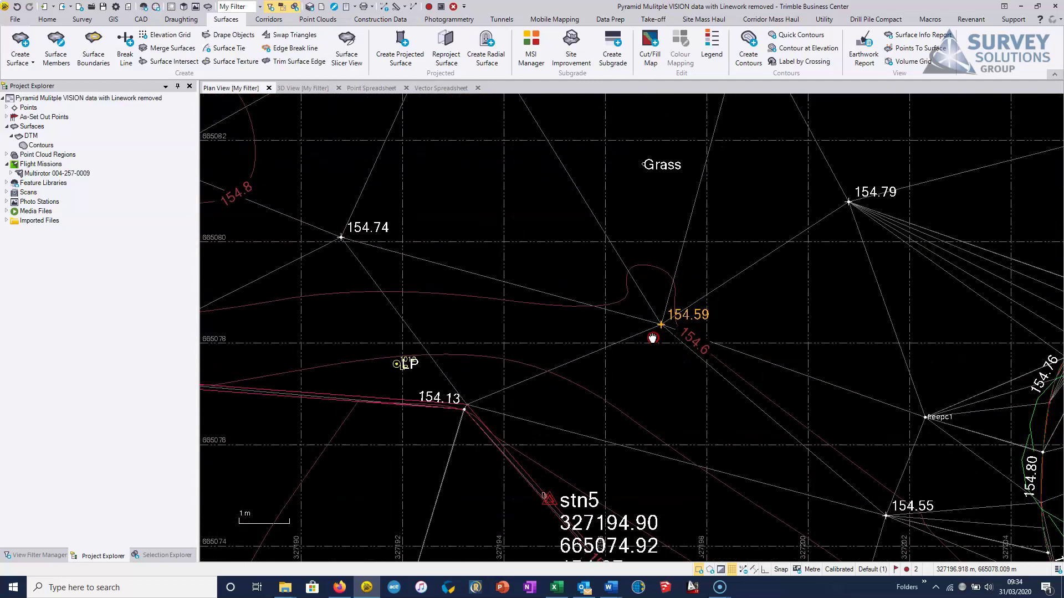
{"action": "left_click", "coordinate": [56, 44]}
{"action": "left_click", "coordinate": [942, 192]}
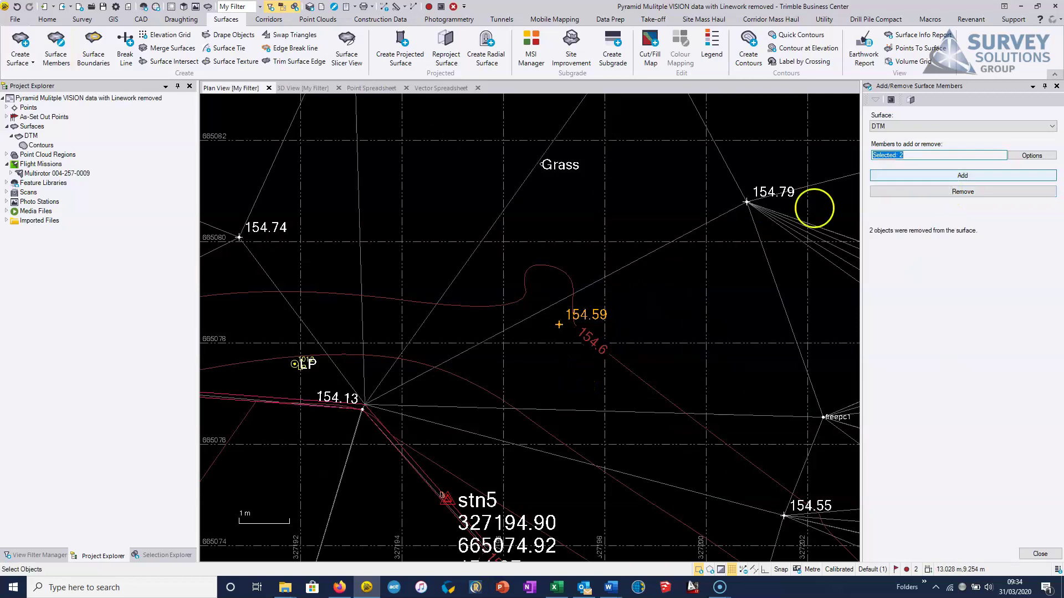
{"action": "left_click", "coordinate": [1056, 87]}
Rebuild the DTM surface's contours to reflect the removed surface point
{"action": "scroll", "coordinate": [596, 365], "scroll_direction": "down", "scroll_amount": 3}
{"action": "middle_click_drag", "start_coordinate": [599, 352], "coordinate": [565, 352]}
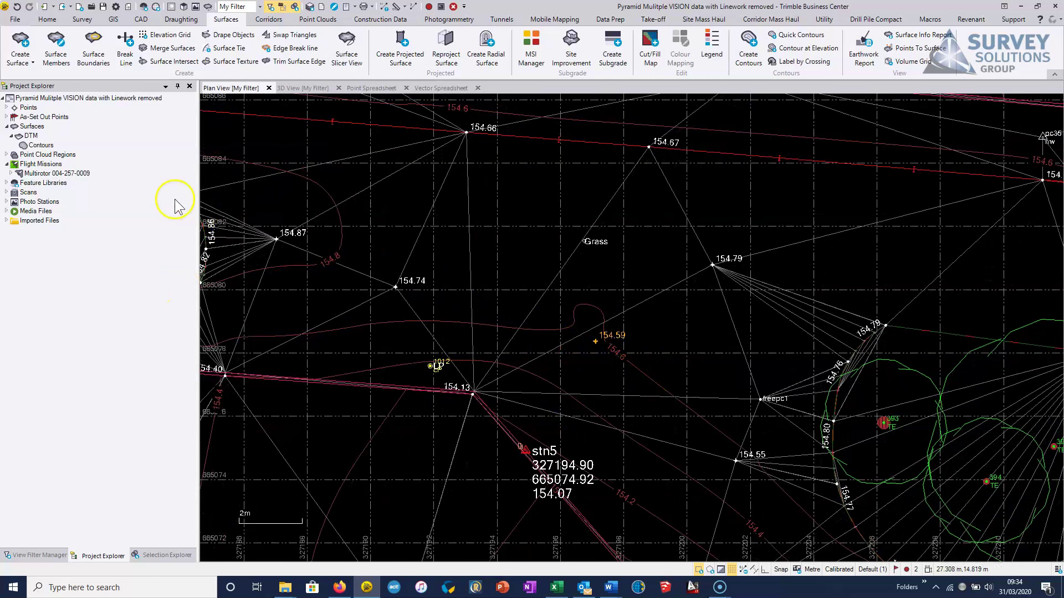
{"action": "right_click", "coordinate": [37, 145]}
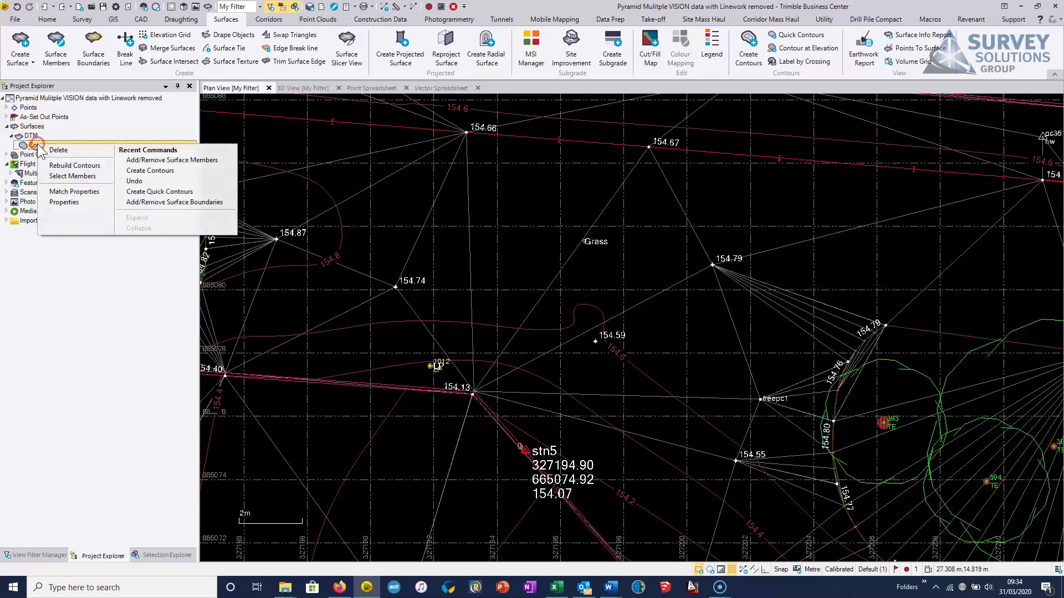
{"action": "left_click", "coordinate": [66, 166]}
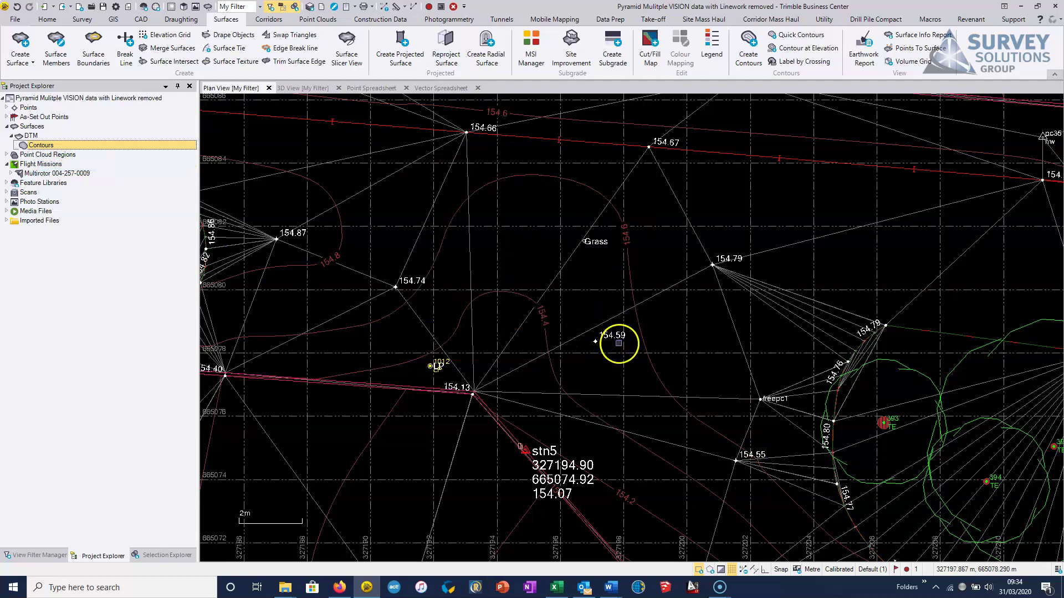
Examine the rebuilt contours across the full extent of the DTM surface
{"action": "scroll", "coordinate": [589, 290], "scroll_direction": "down", "scroll_amount": 6}
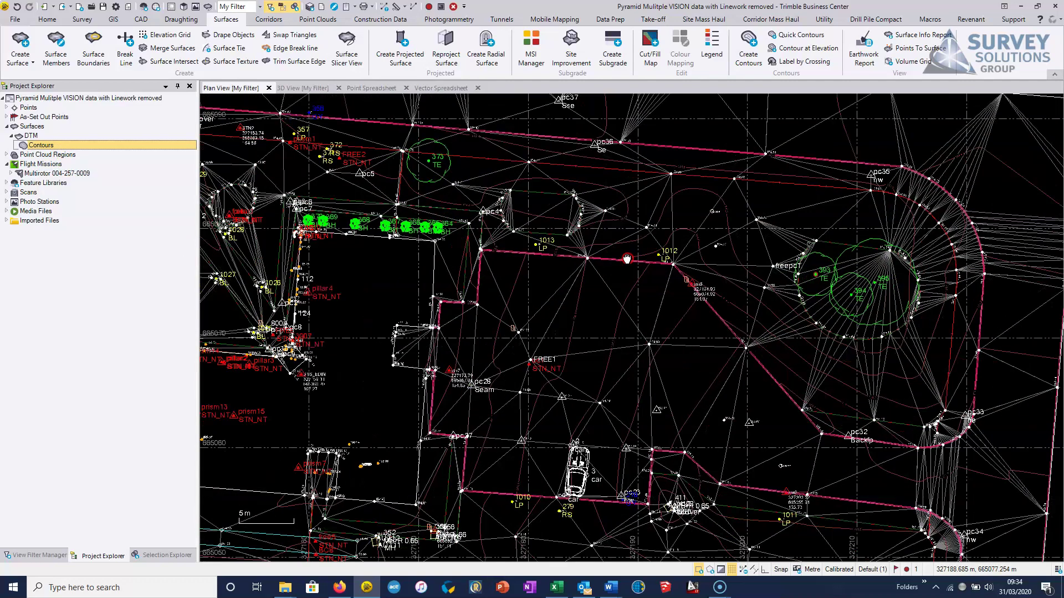
{"action": "middle_click_drag", "start_coordinate": [597, 271], "coordinate": [500, 357]}
{"action": "right_click", "coordinate": [502, 353]}
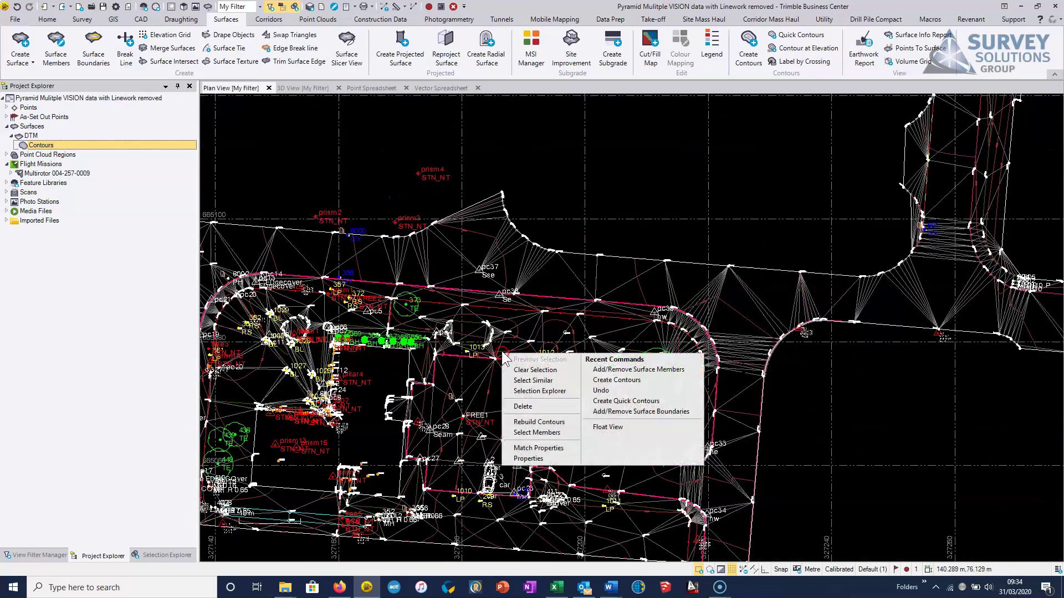
{"action": "left_click", "coordinate": [560, 296]}
{"action": "left_click", "coordinate": [473, 393]}
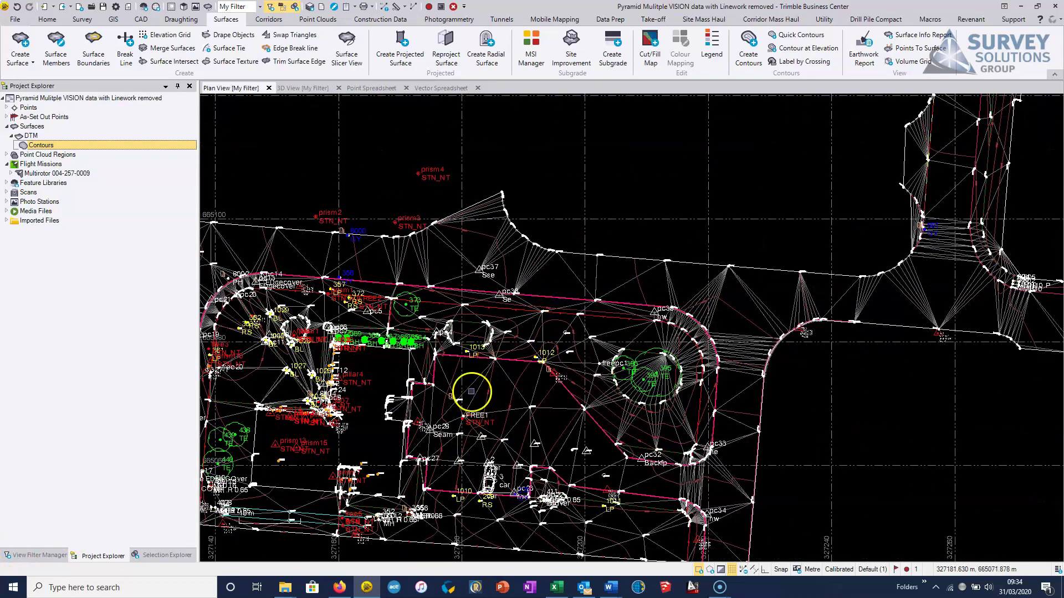
{"action": "middle_click_drag", "start_coordinate": [497, 406], "coordinate": [532, 378]}
{"action": "scroll", "coordinate": [547, 374], "scroll_direction": "down", "scroll_amount": 2}
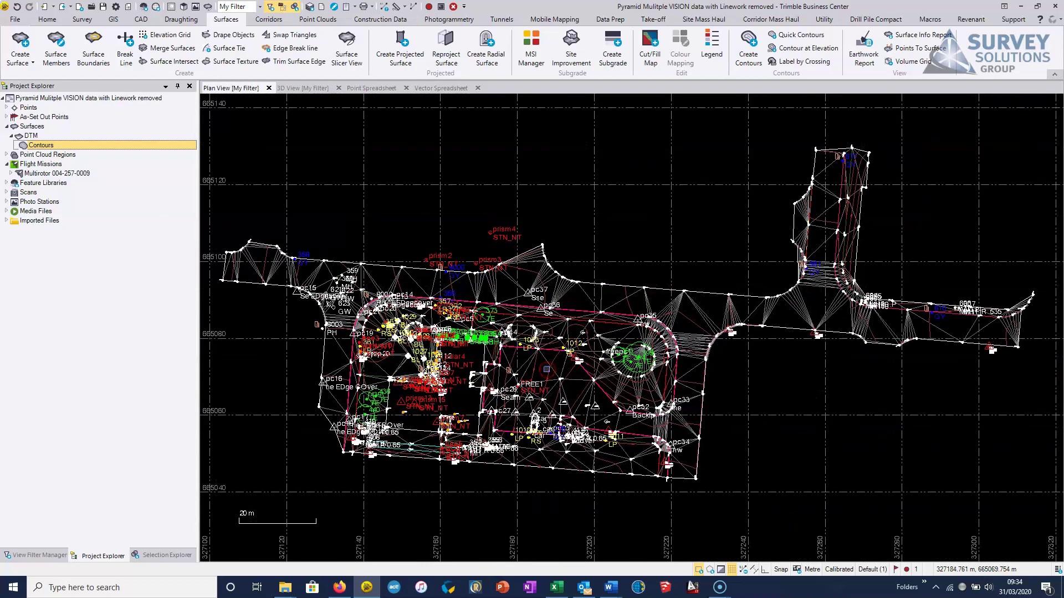
{"action": "middle_click_drag", "start_coordinate": [546, 369], "coordinate": [561, 349]}
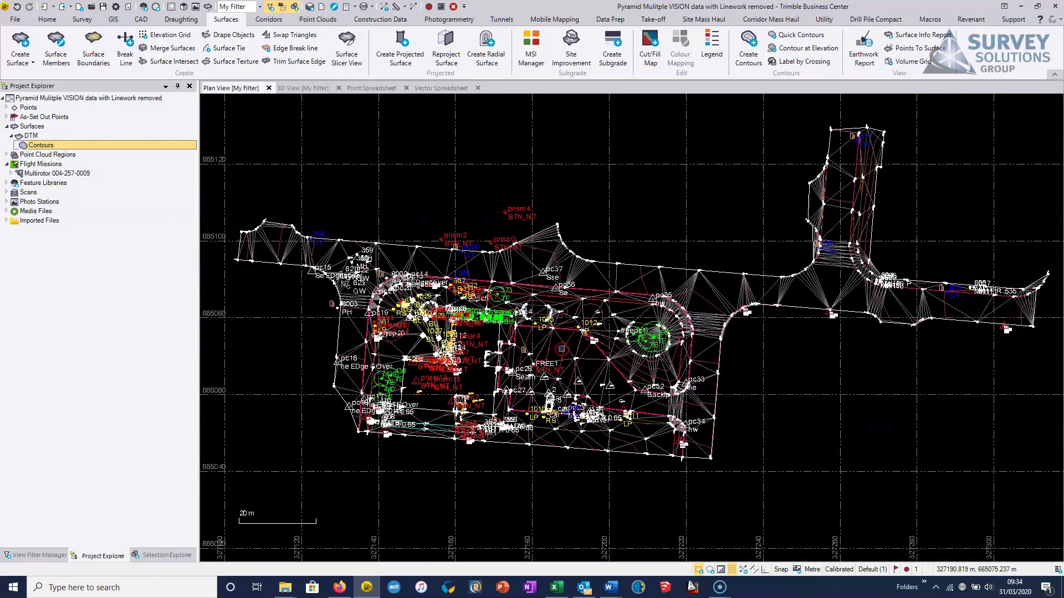